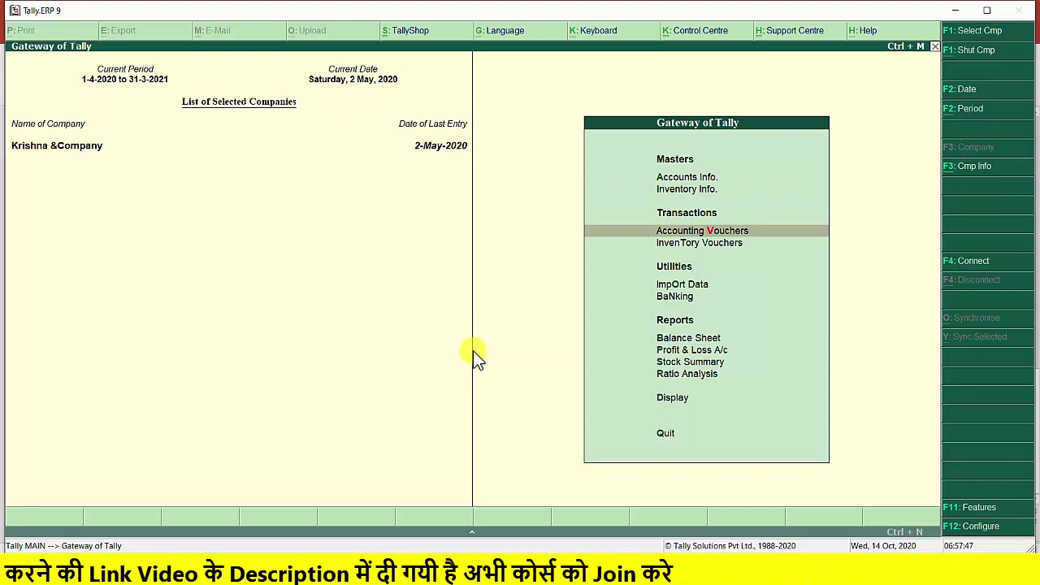
key(Return)
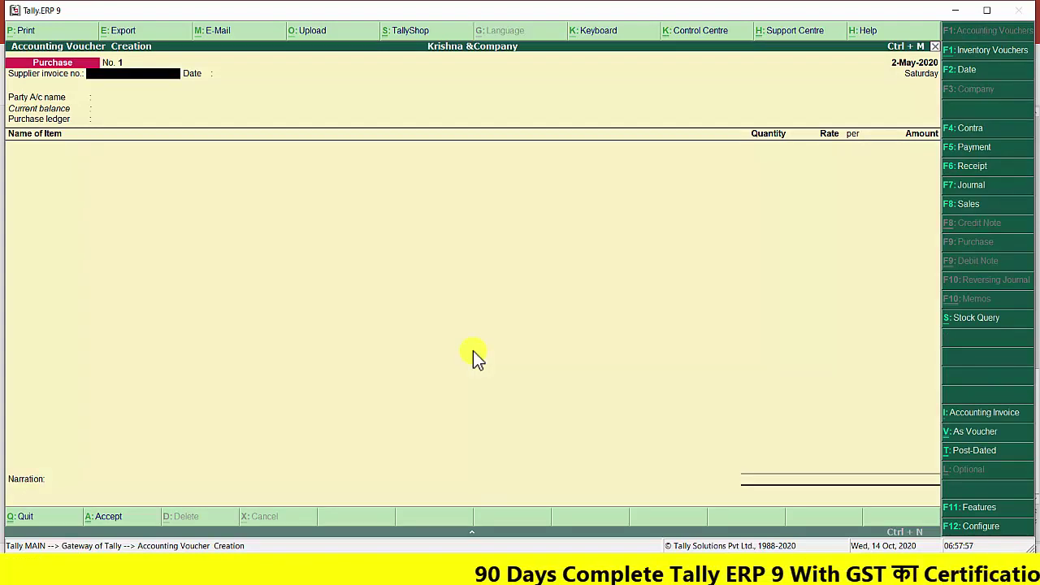
key(Escape)
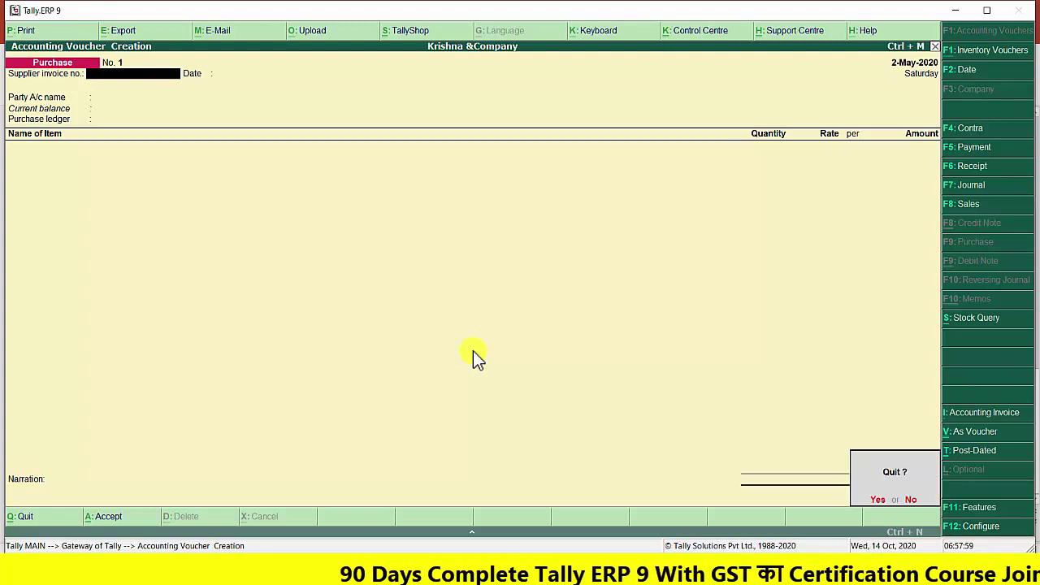
key(y)
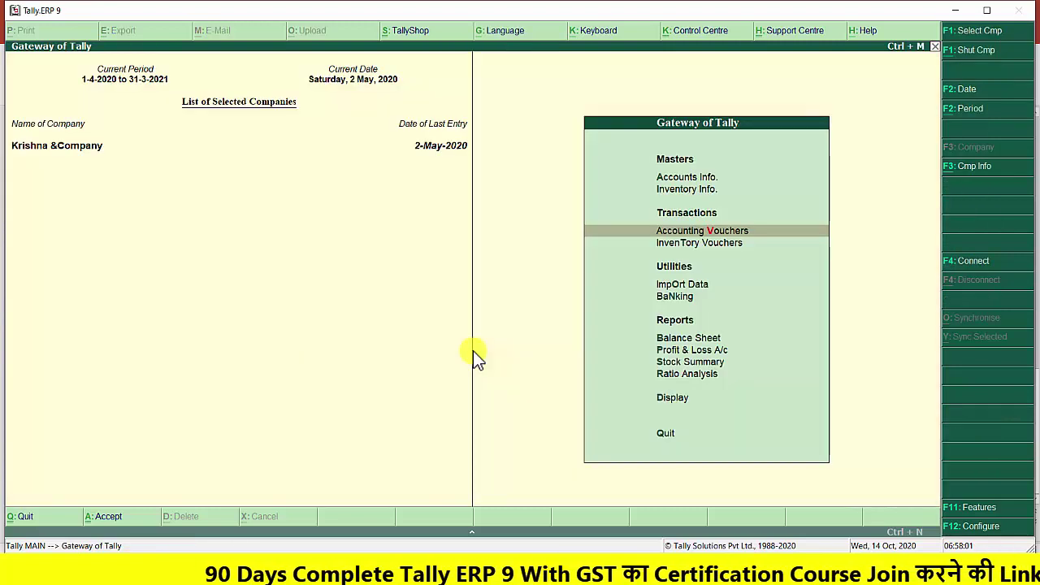
Review the list of existing stock groups in the inventory masters, then close it.
key(Up)
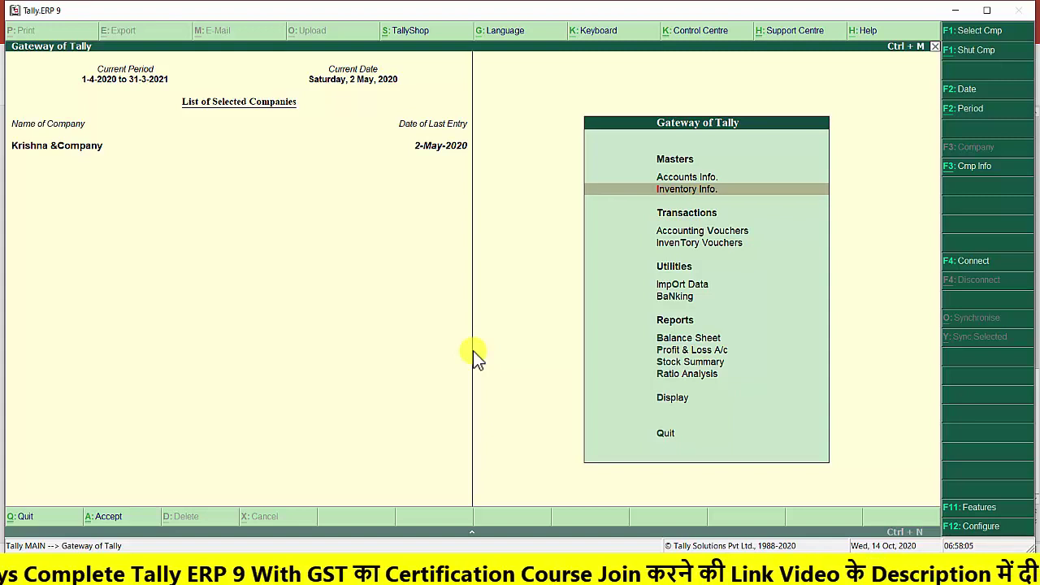
key(Return)
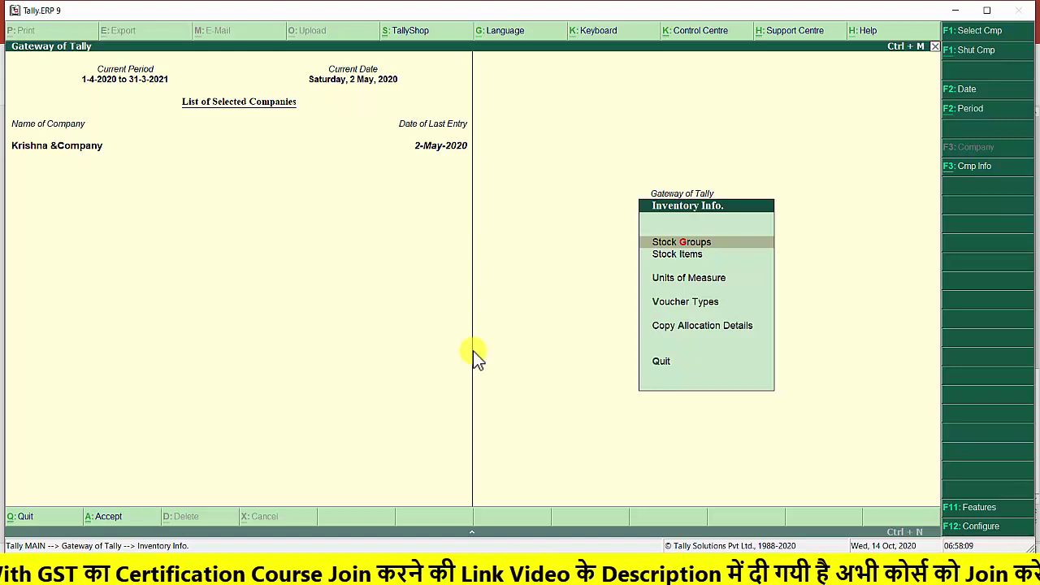
key(Return)
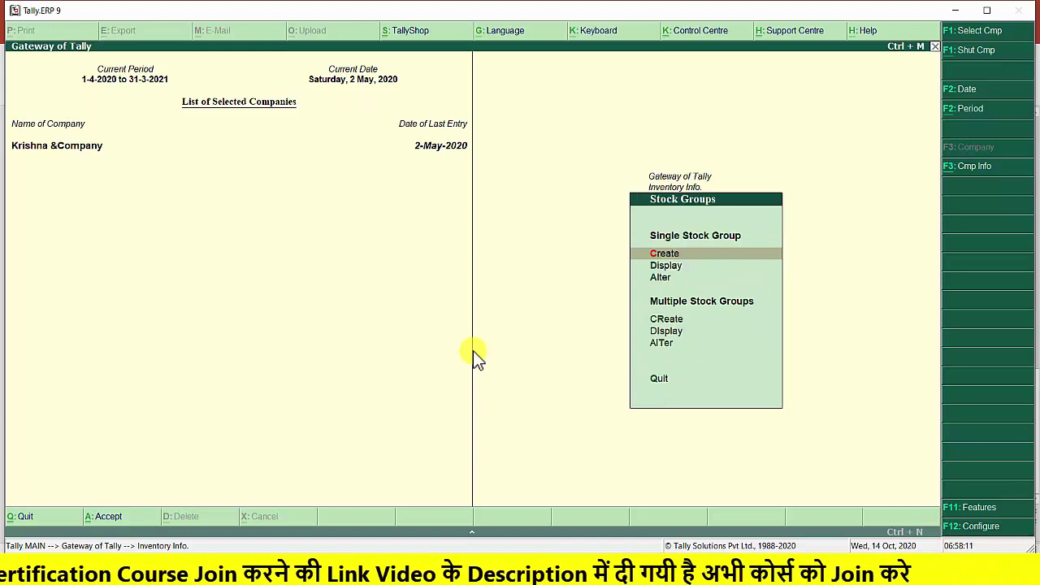
key(Down)
key(Return)
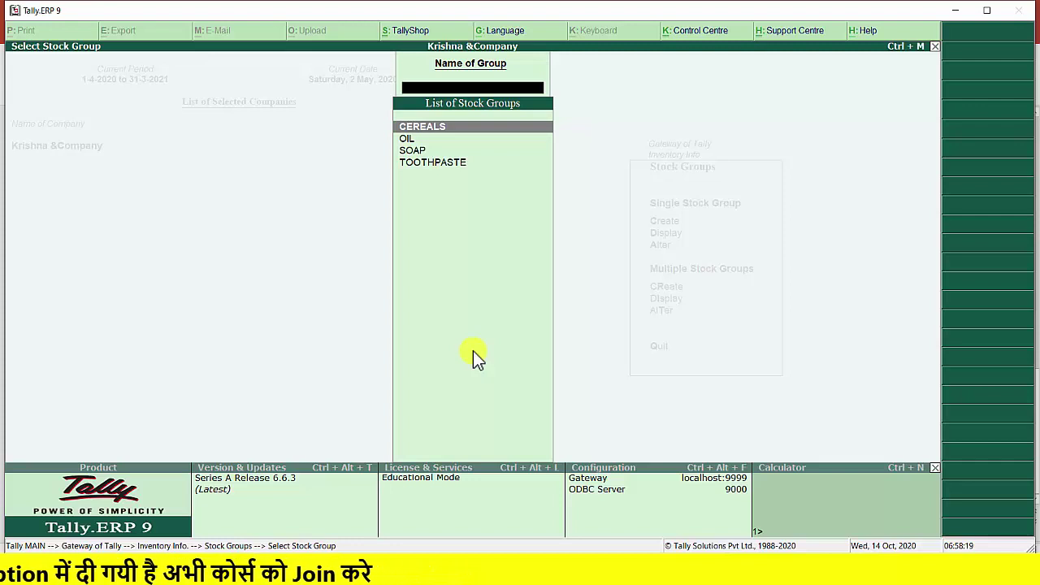
key(Escape)
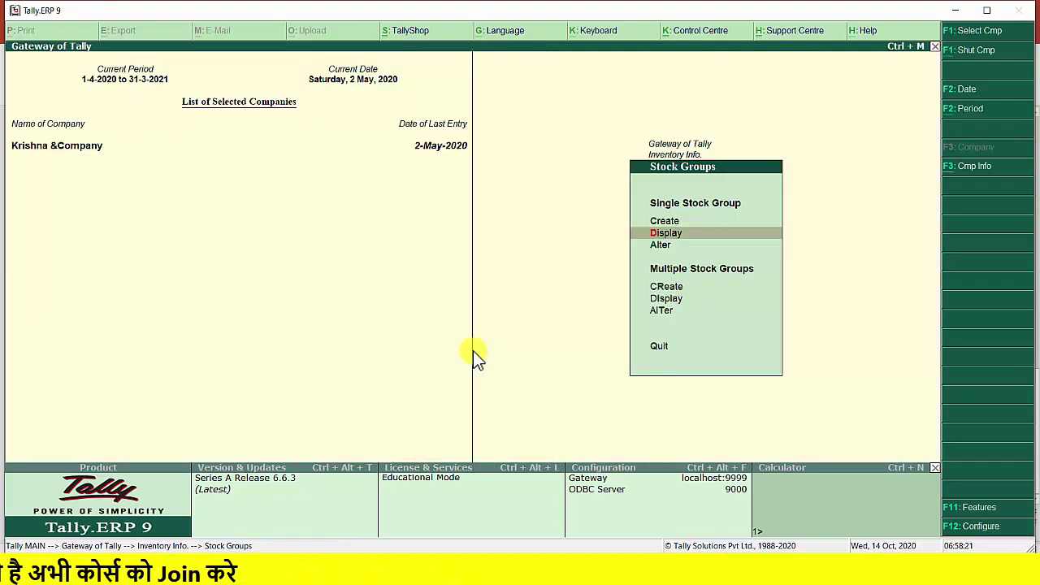
key(Escape)
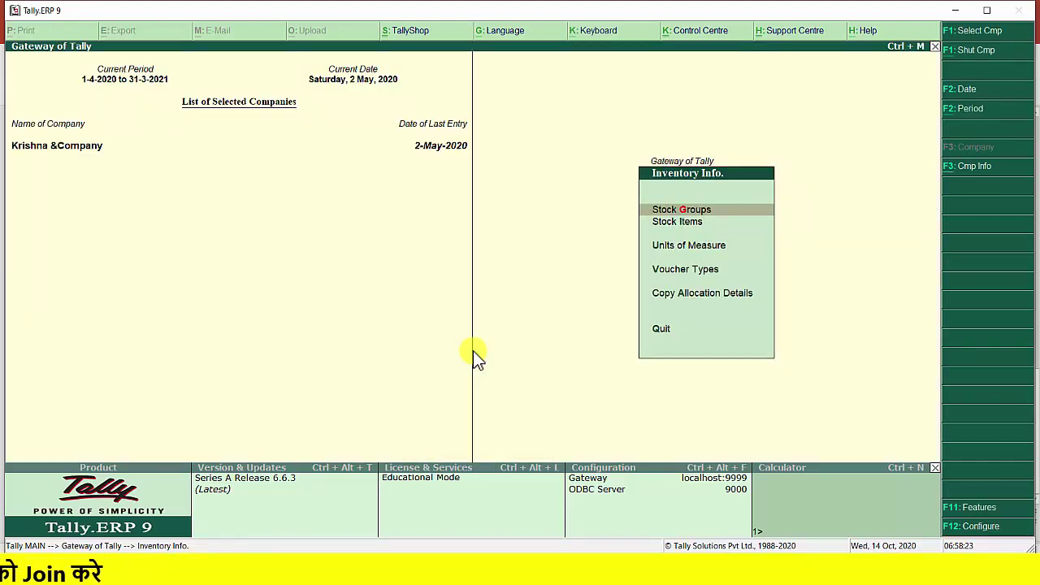
Review the list of existing stock items, then return to the main gateway.
key(Down)
key(Return)
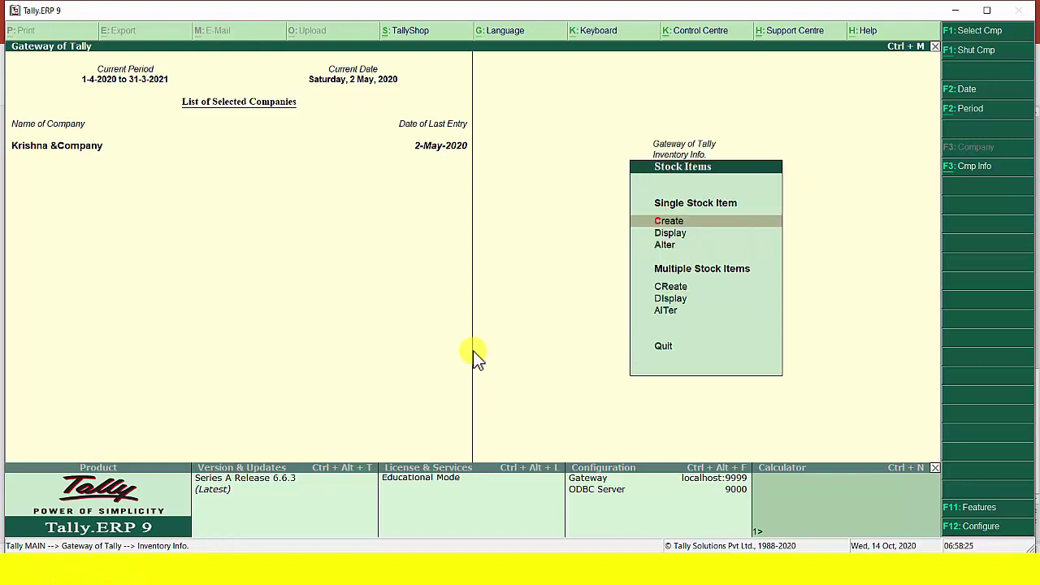
key(Down)
key(Return)
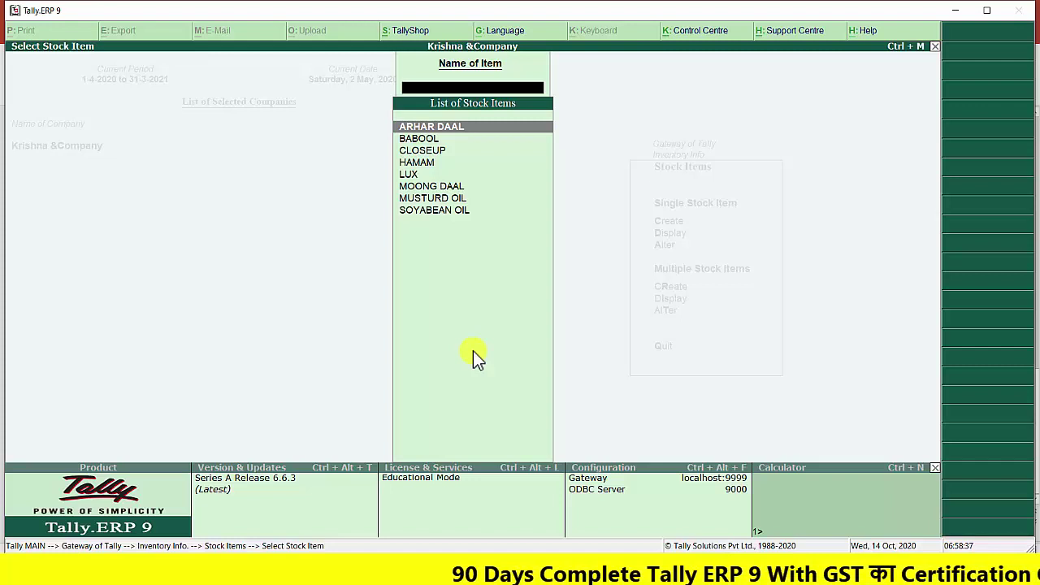
key(Escape)
key(Escape)
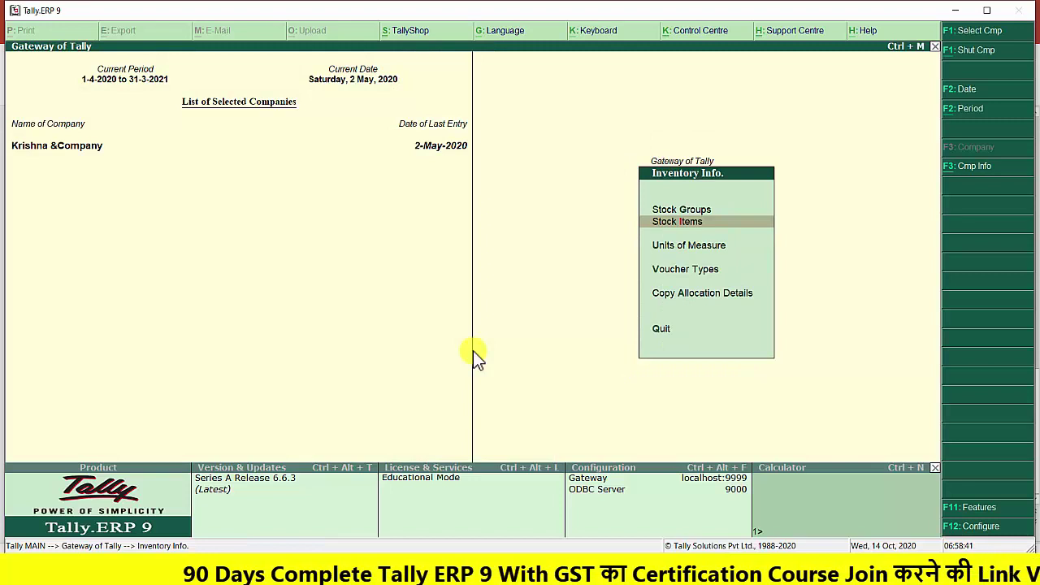
key(Escape)
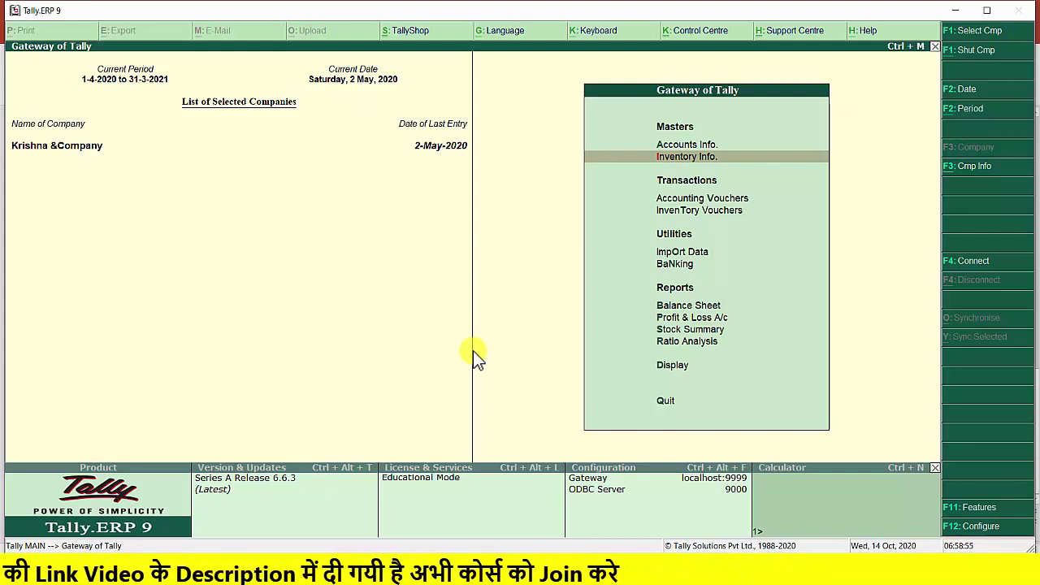
Open a new purchase accounting voucher and set its voucher date to 2-6 (2-Jun-2020).
key(Down)
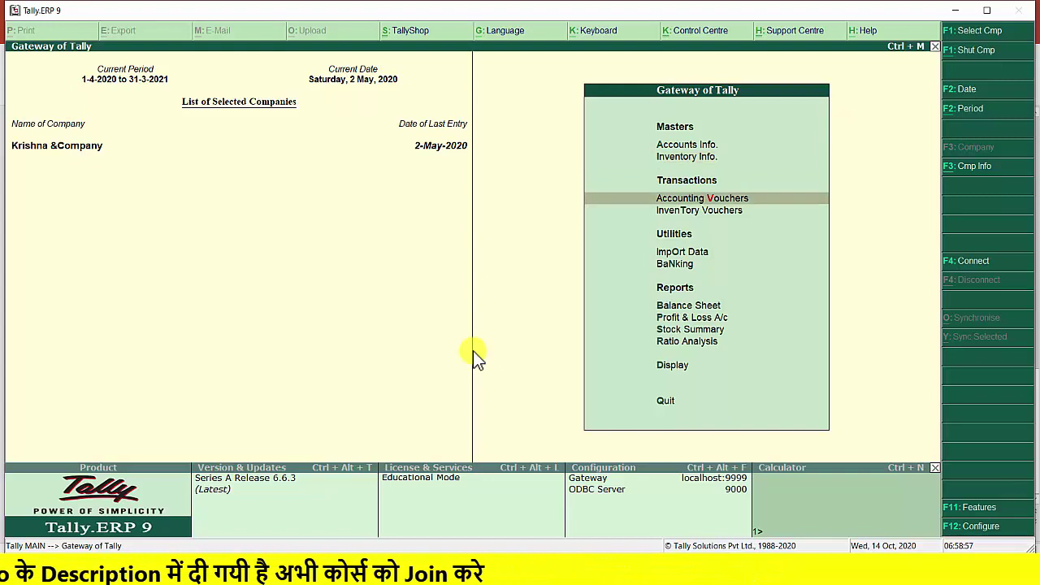
key(Return)
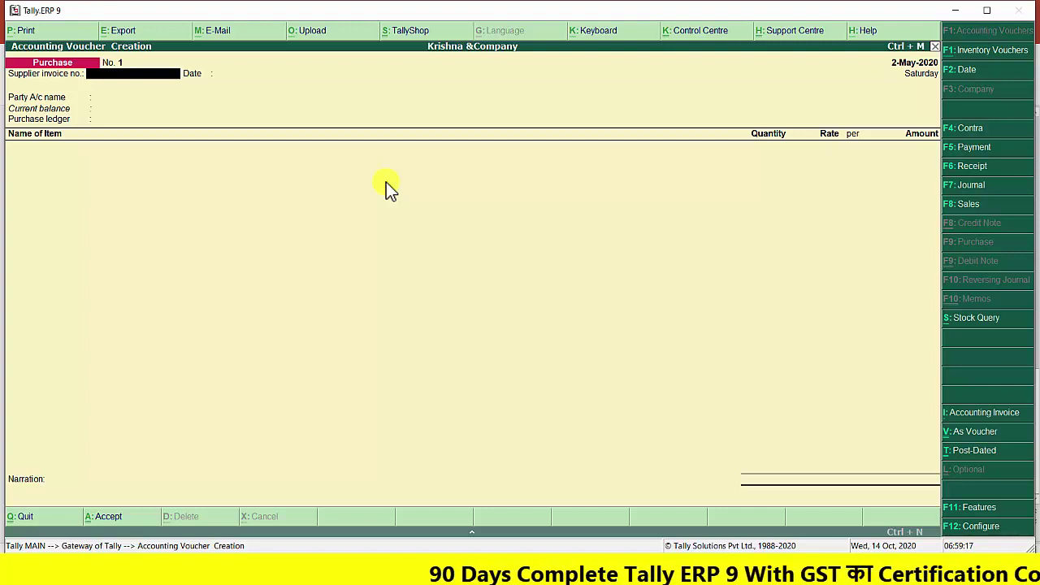
key(F2)
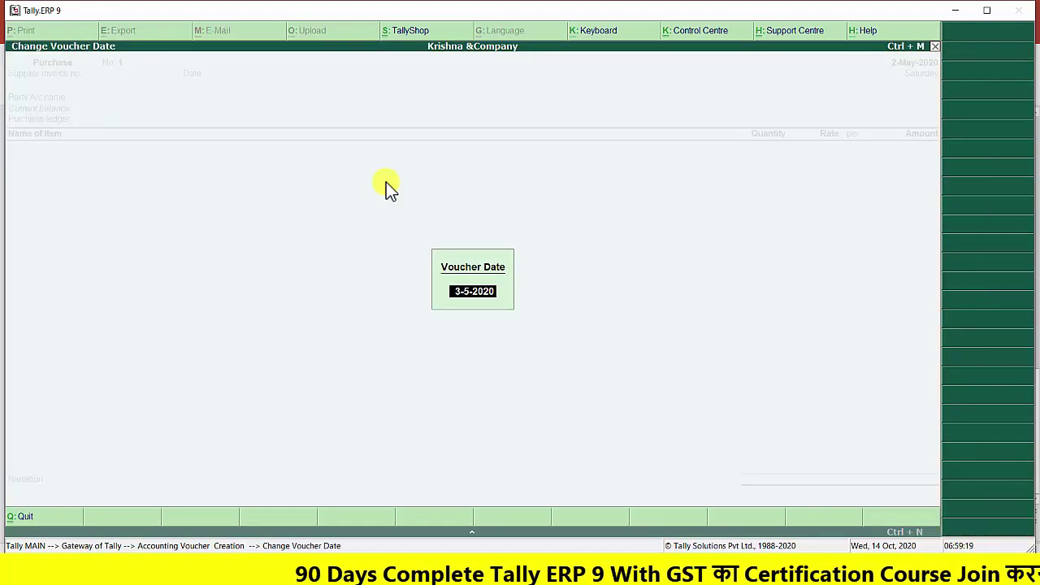
text(2-6)
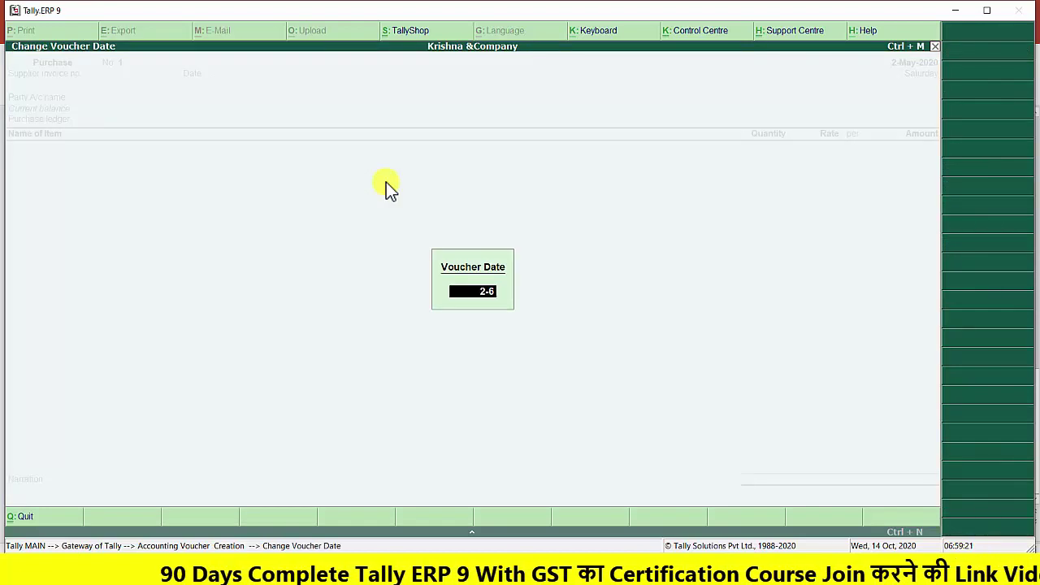
key(Return)
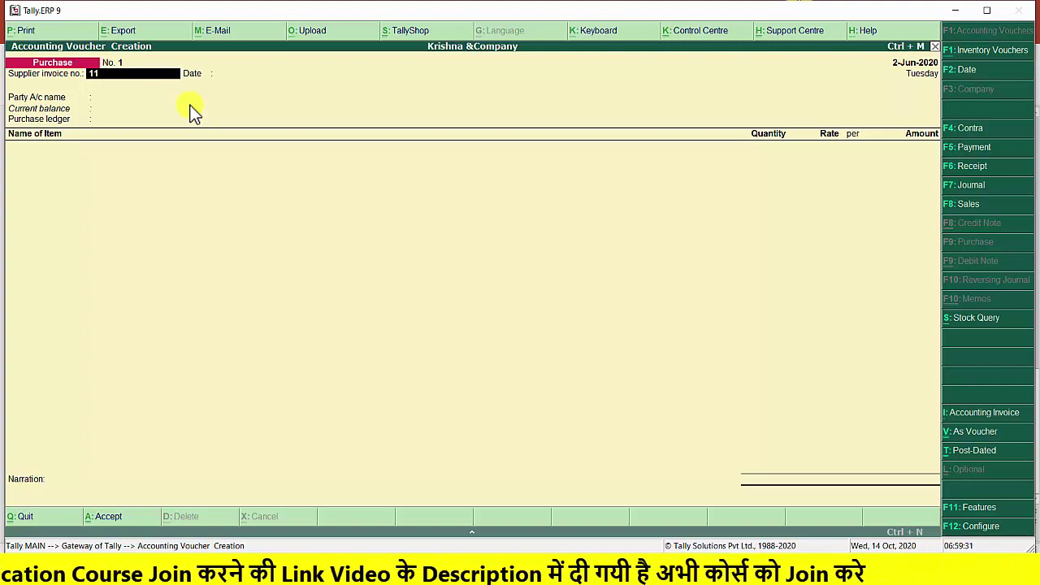
Enter 111 as the supplier invoice number and accept 2-Jun-2020 as the invoice date.
text(1)
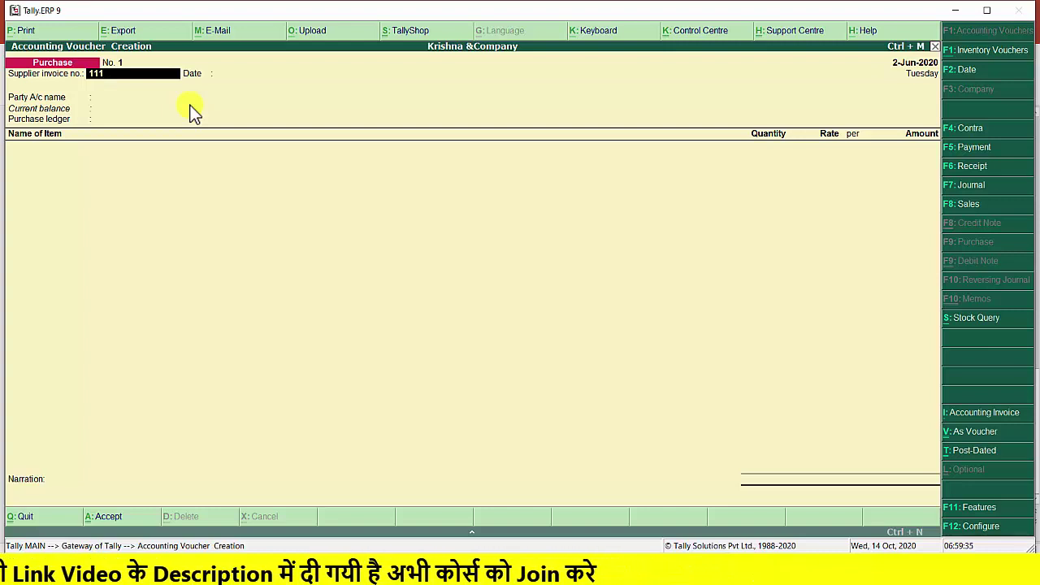
key(Return)
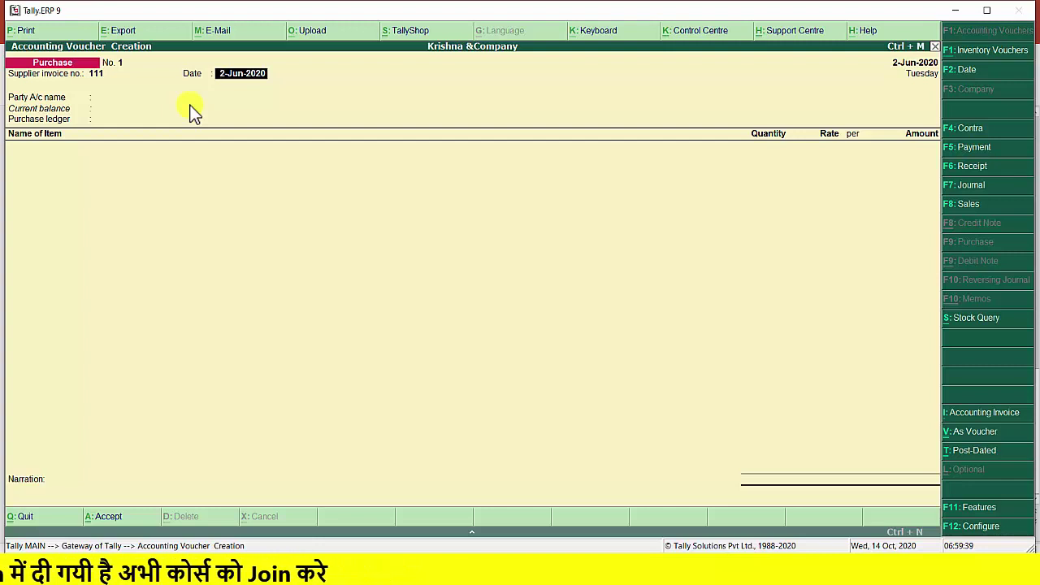
key(Return)
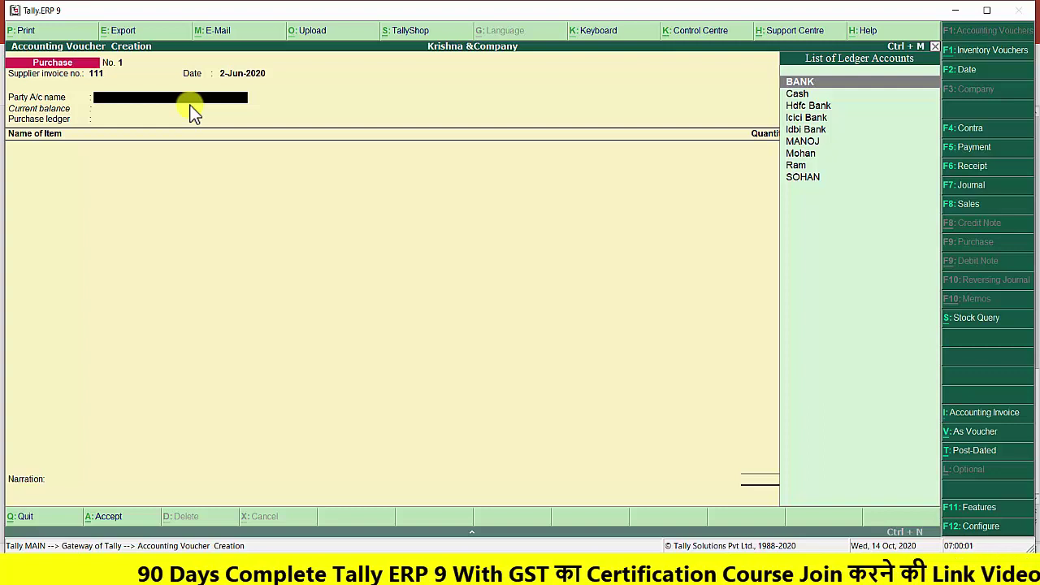
Create a party ledger named DIVYAM TRADER from within the voucher, under Sundry Creditors, with inventory values not affected.
key(alt+c)
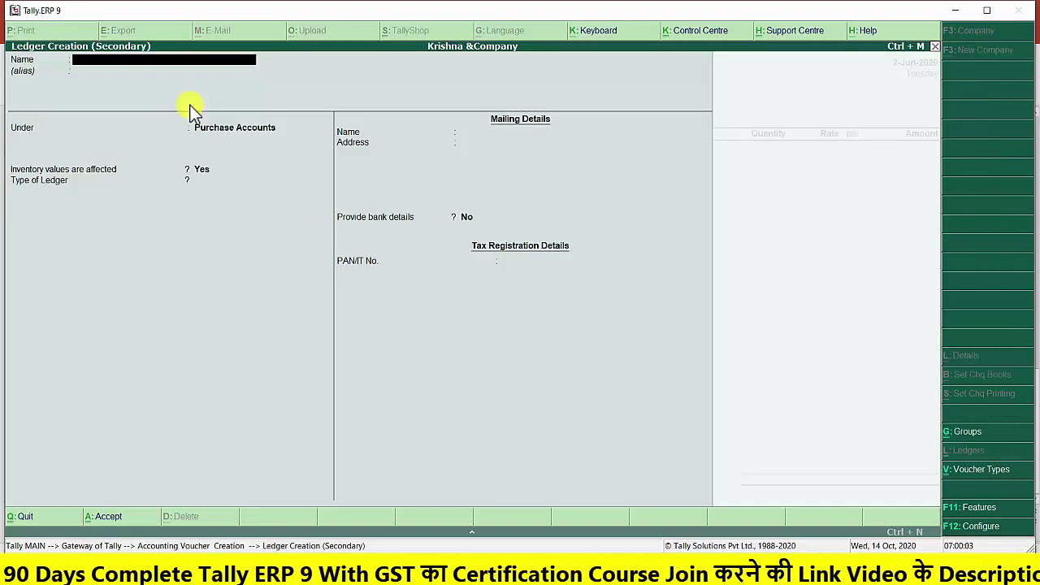
text(D)
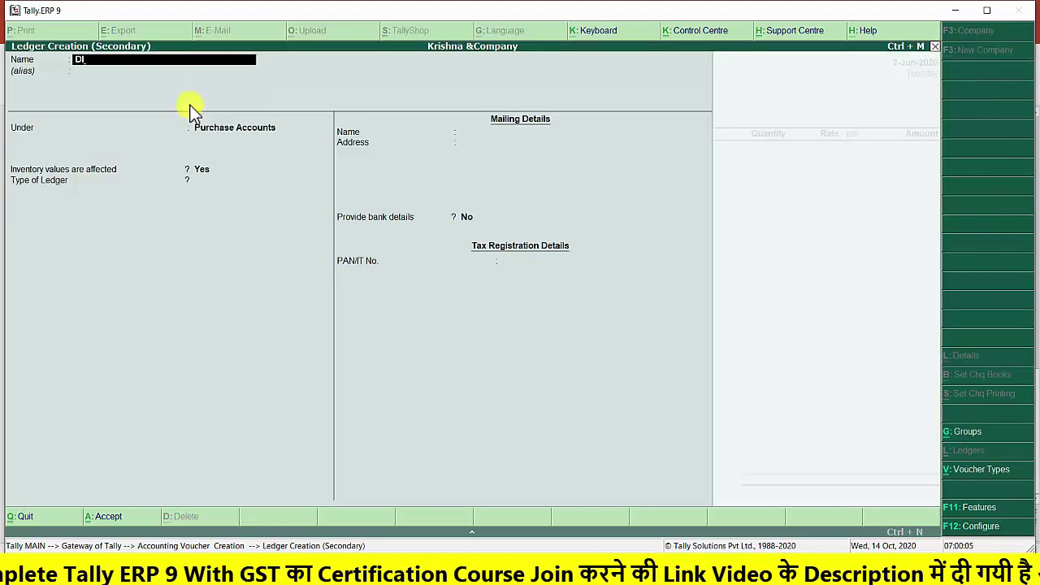
text(IVYA)
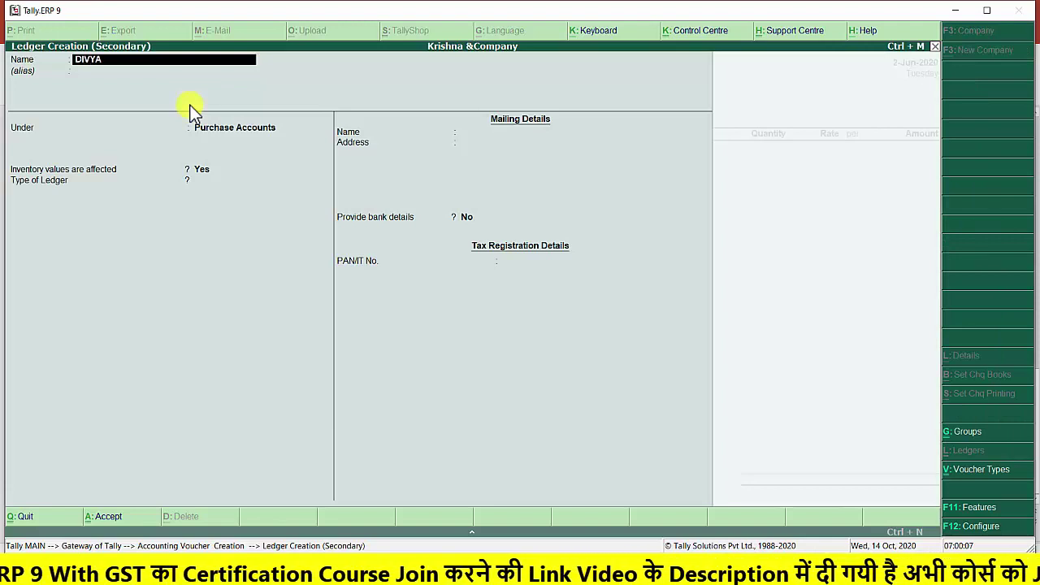
text(M TRADER)
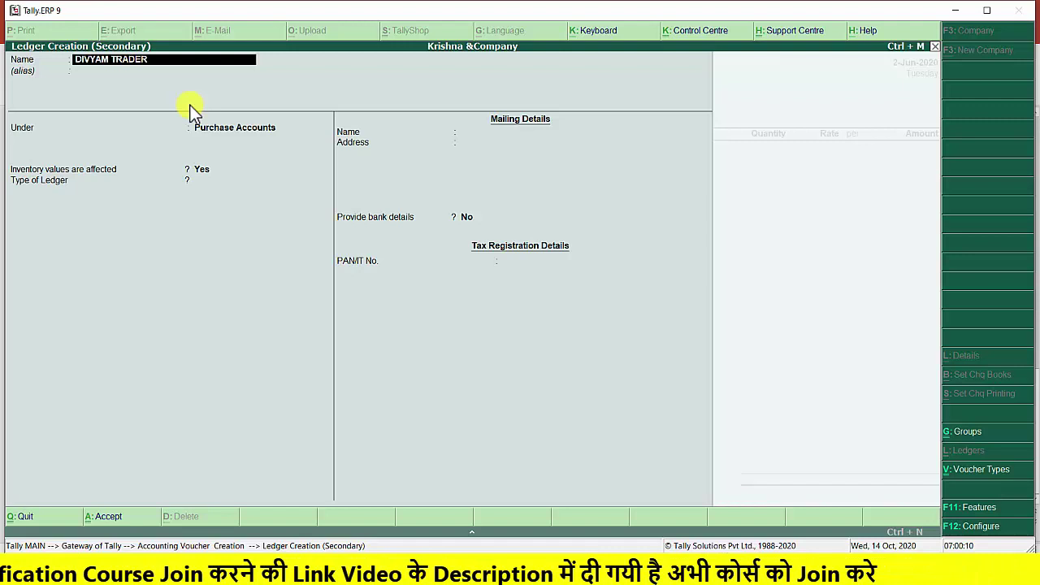
key(Return)
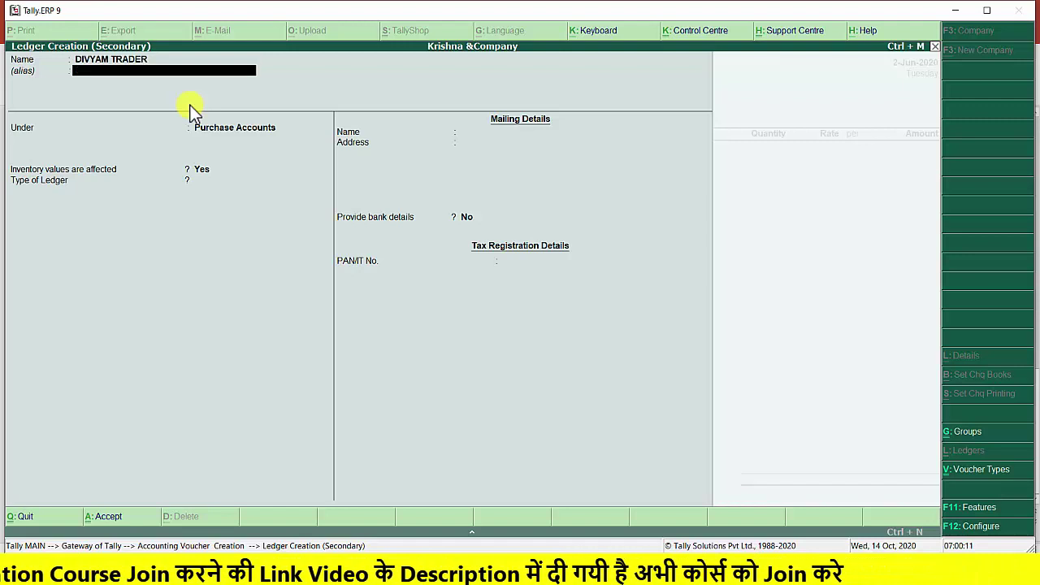
key(Return)
text(s)
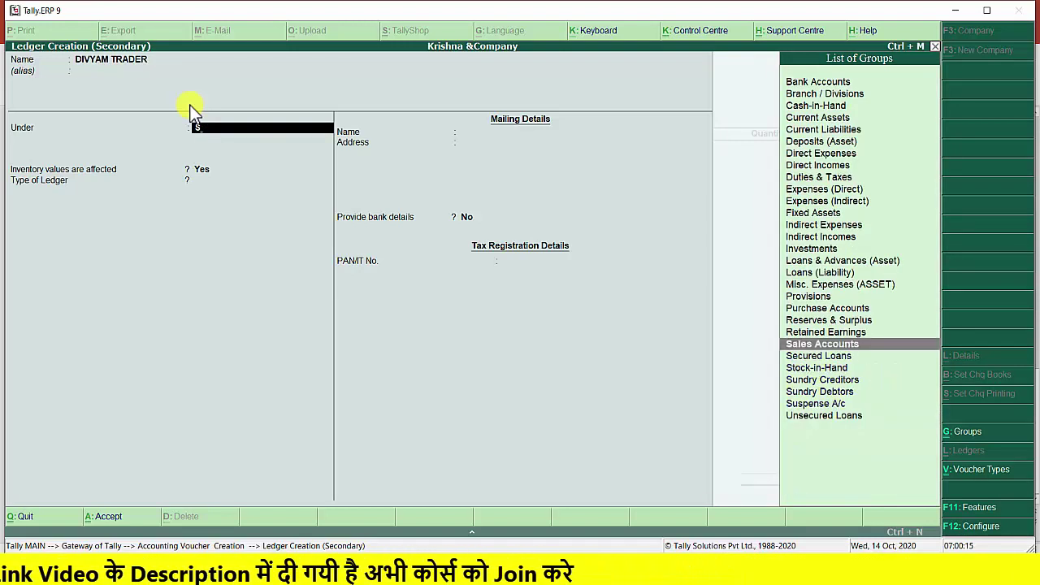
key(Down)
key(Down)
key(Down)
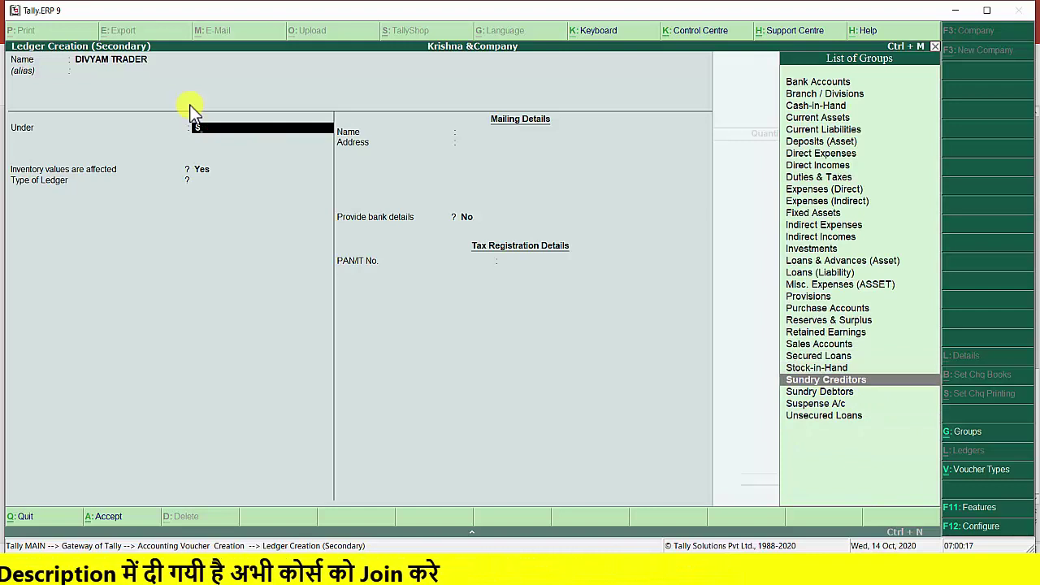
key(Return)
key(Return)
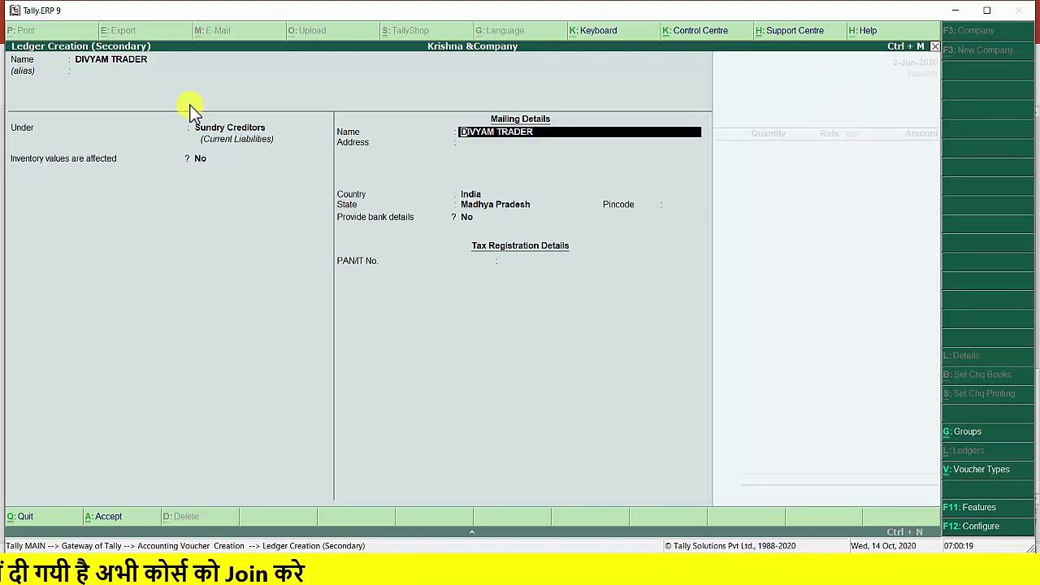
Keep the ledger's default mailing details with Madhya Pradesh as state and no bank details, and save the ledger.
key(Return)
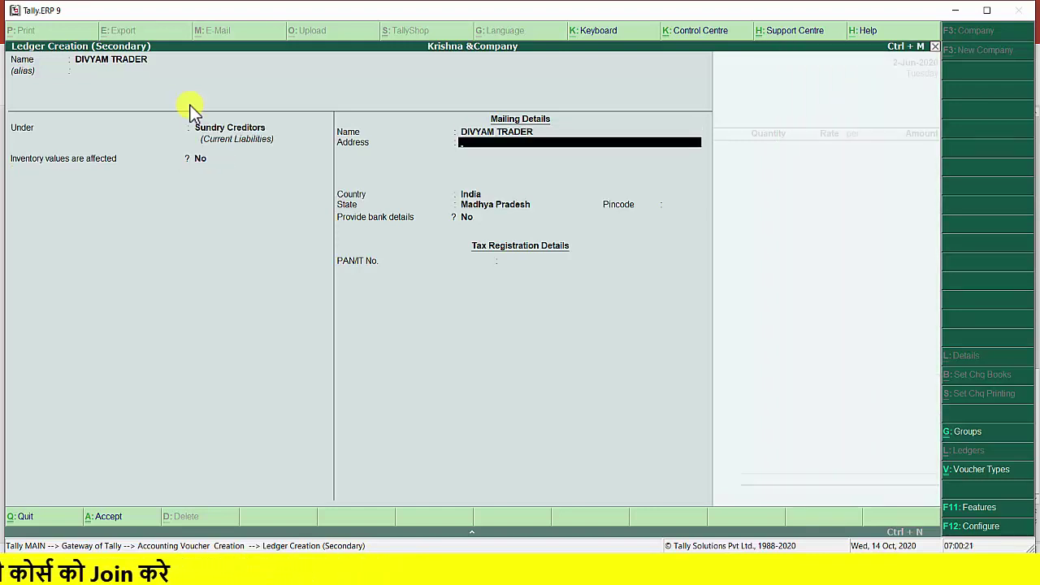
key(Return)
key(Return)
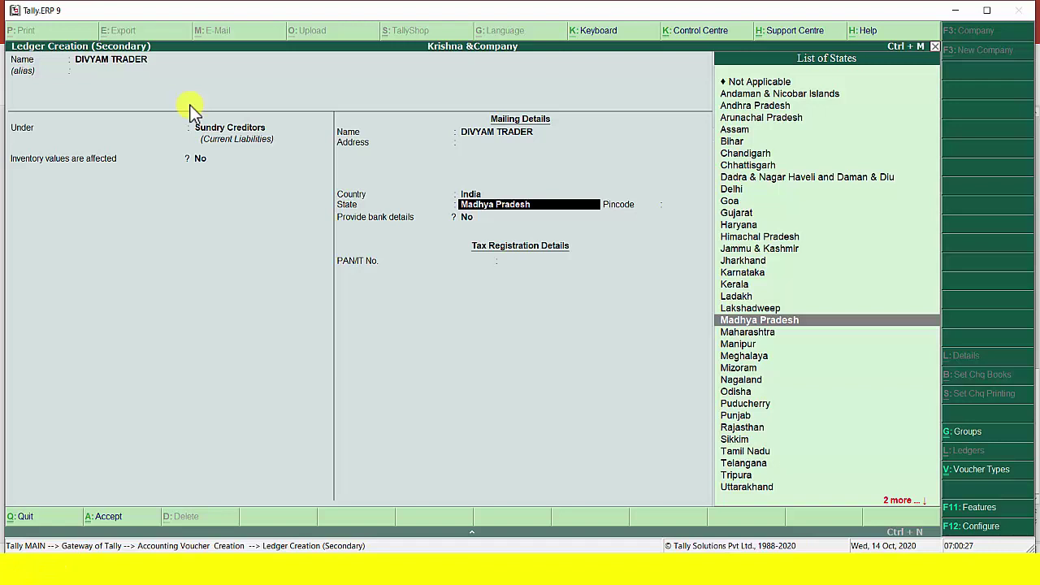
key(Return)
key(Return)
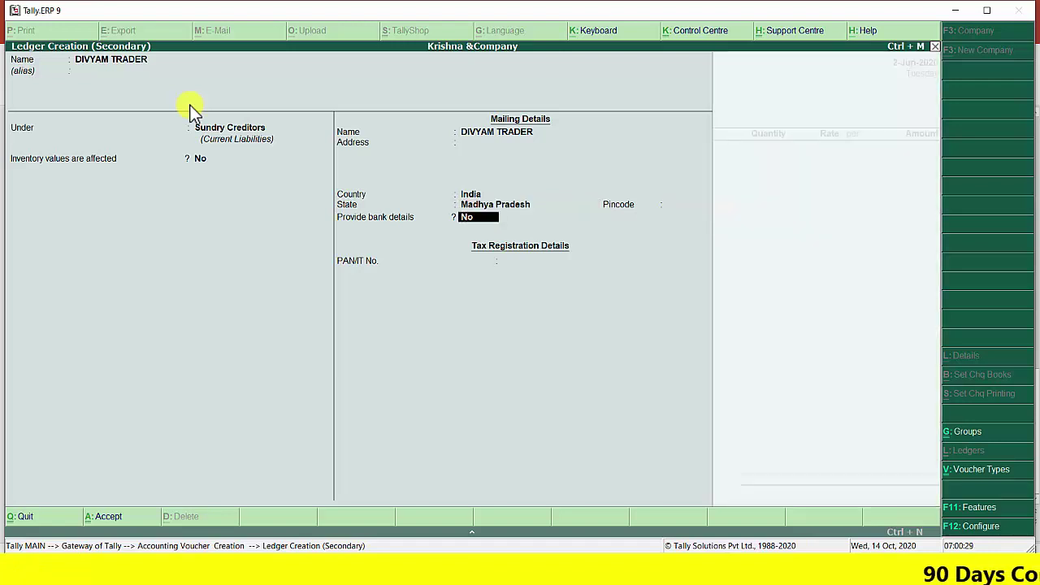
key(Return)
key(Return)
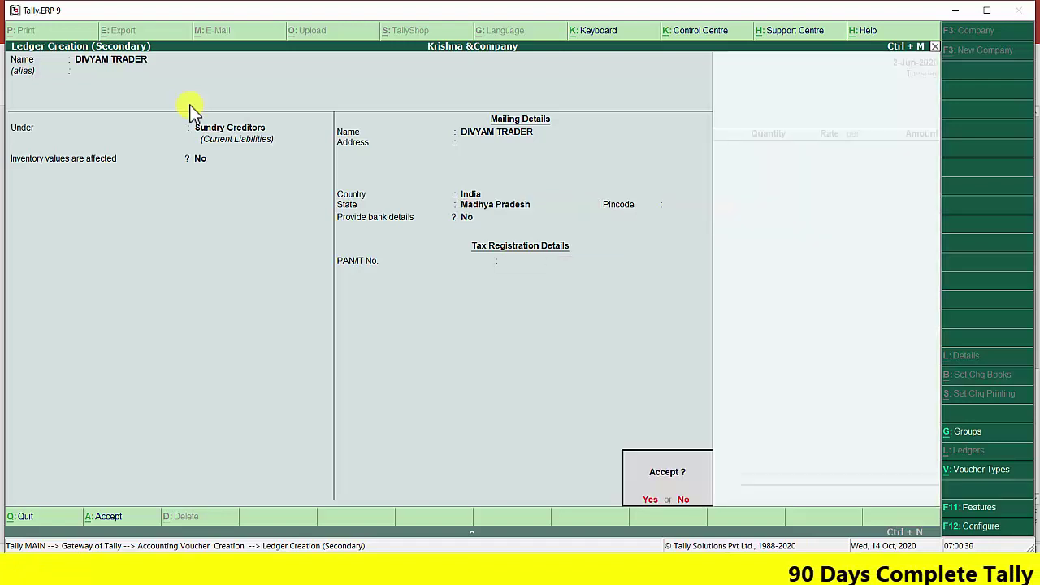
key(Return)
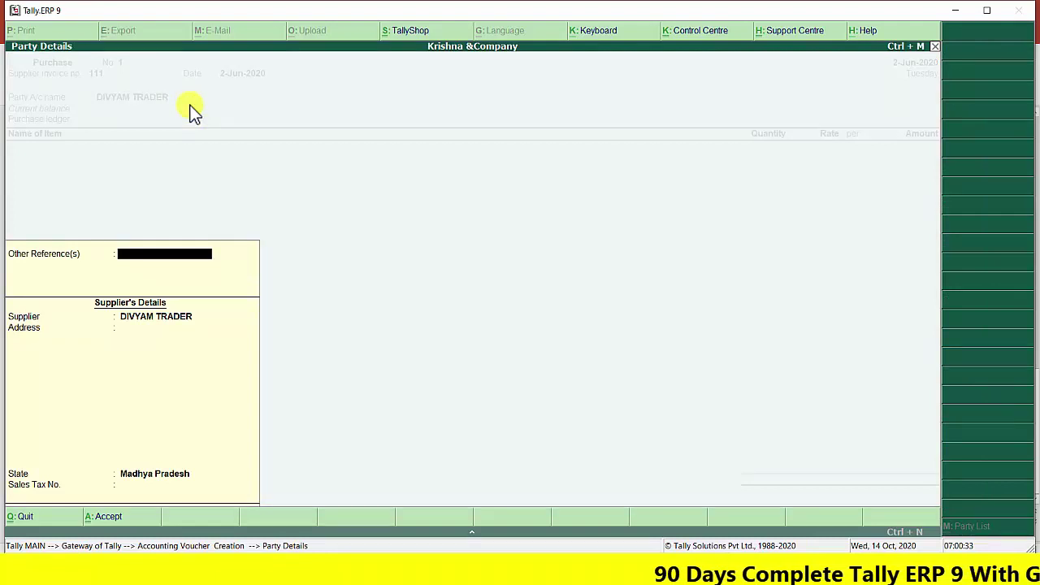
Accept the default supplier details for DIVYAM TRADER with Madhya Pradesh as state, and choose Purchase as the purchase ledger.
key(Return)
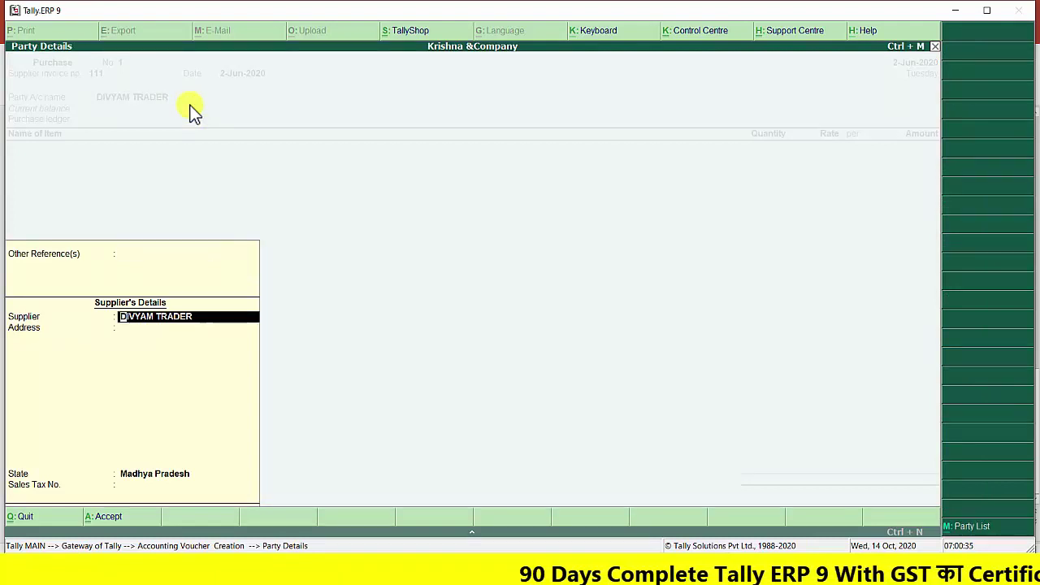
key(Return)
key(Return)
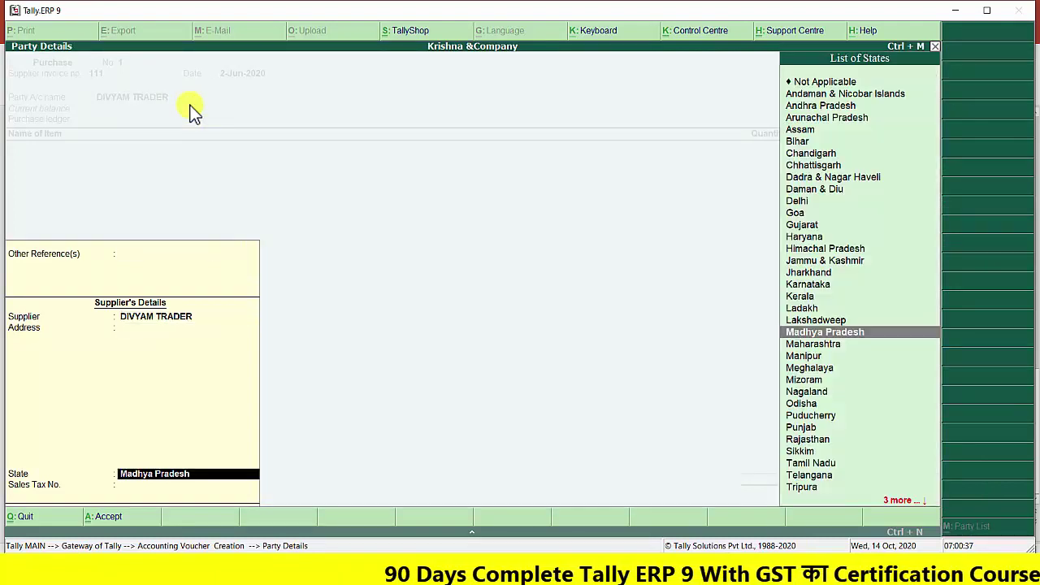
key(Return)
key(Return)
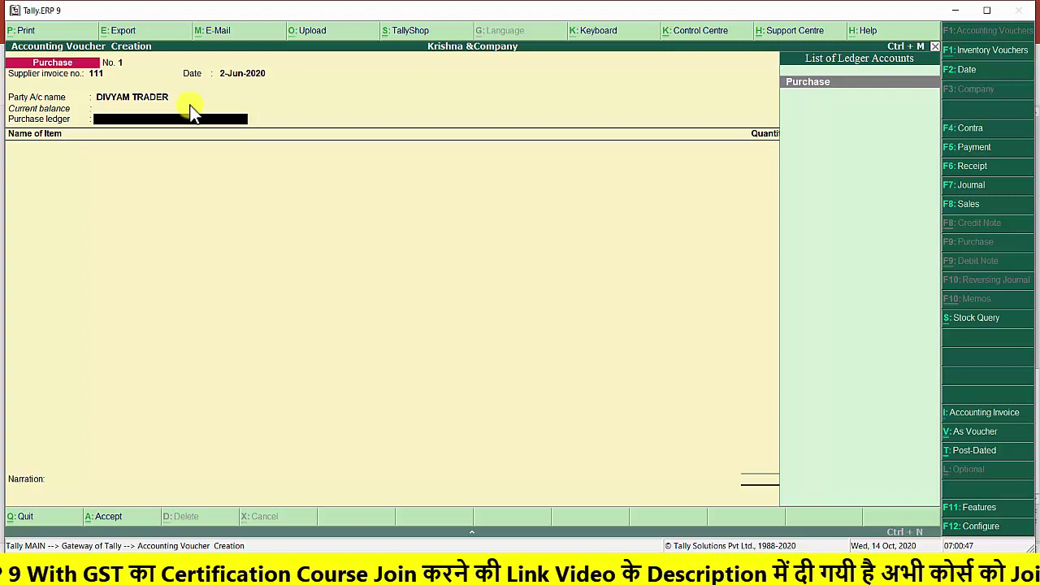
key(Return)
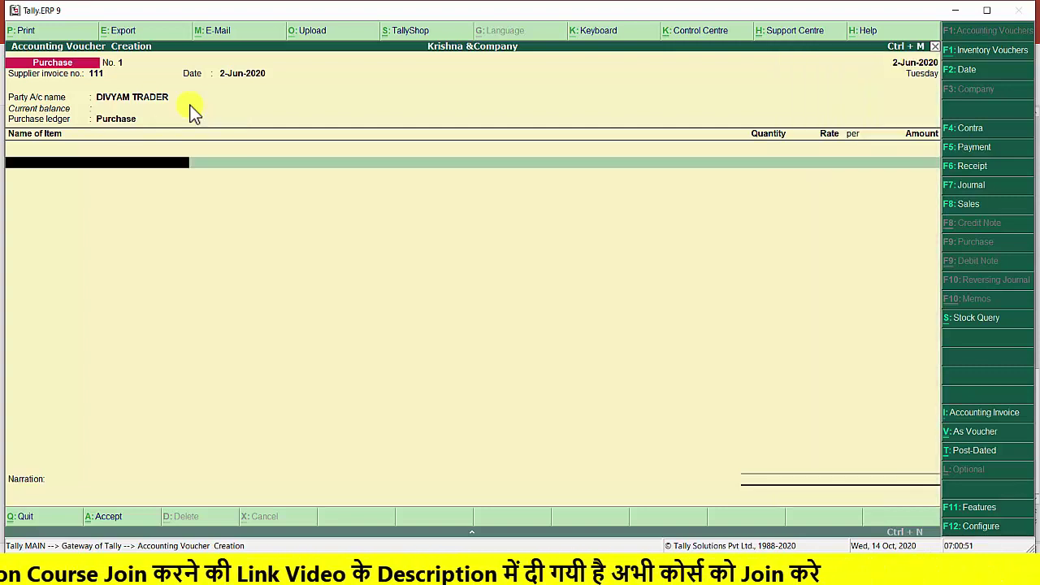
Create a stock item named RICE from within the voucher, under CEREALS with unit KG and no duty rate, and save it.
text(R)
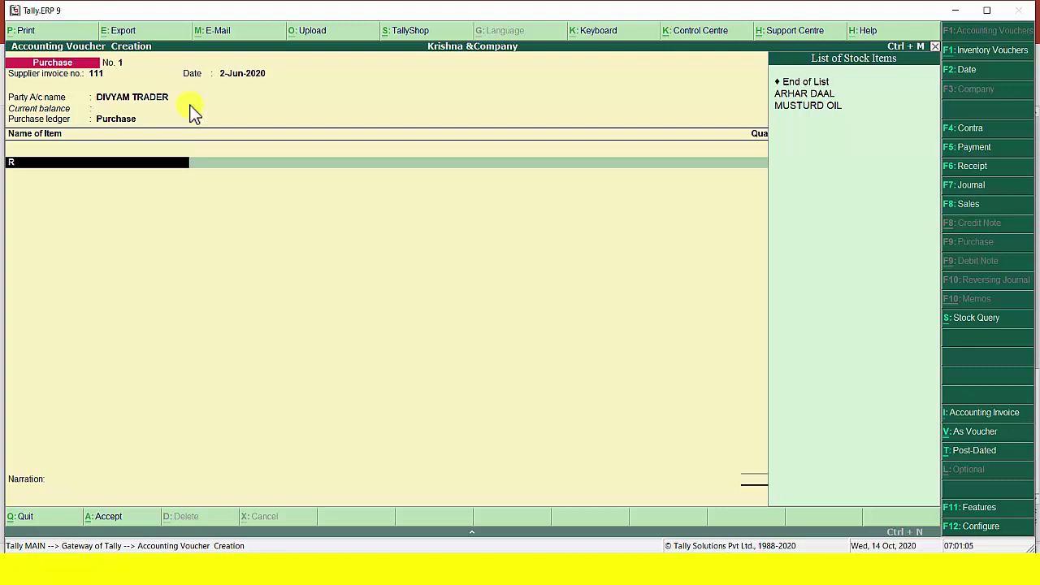
key(alt+c)
text(RICE)
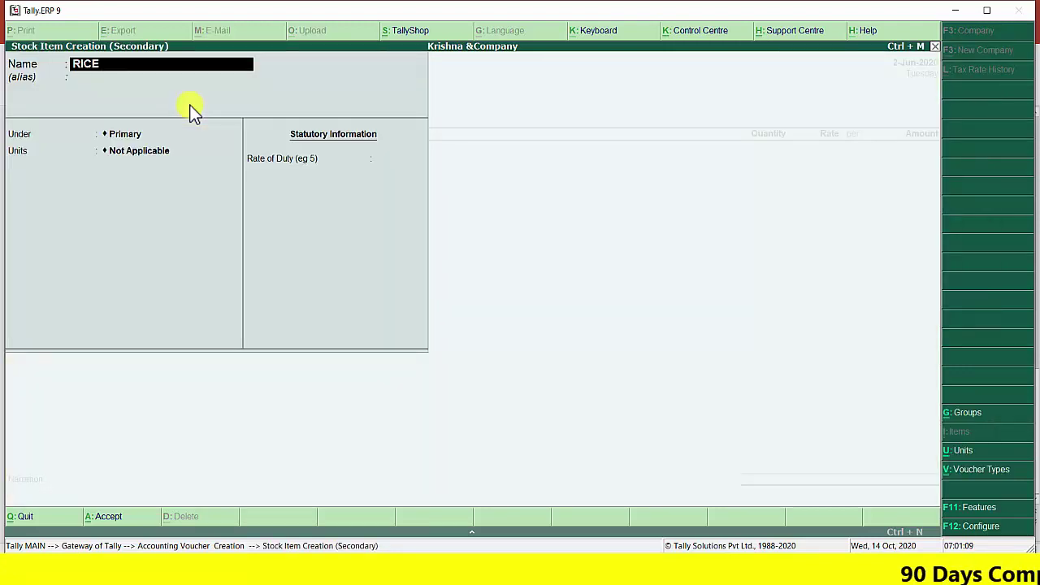
key(Return)
key(Return)
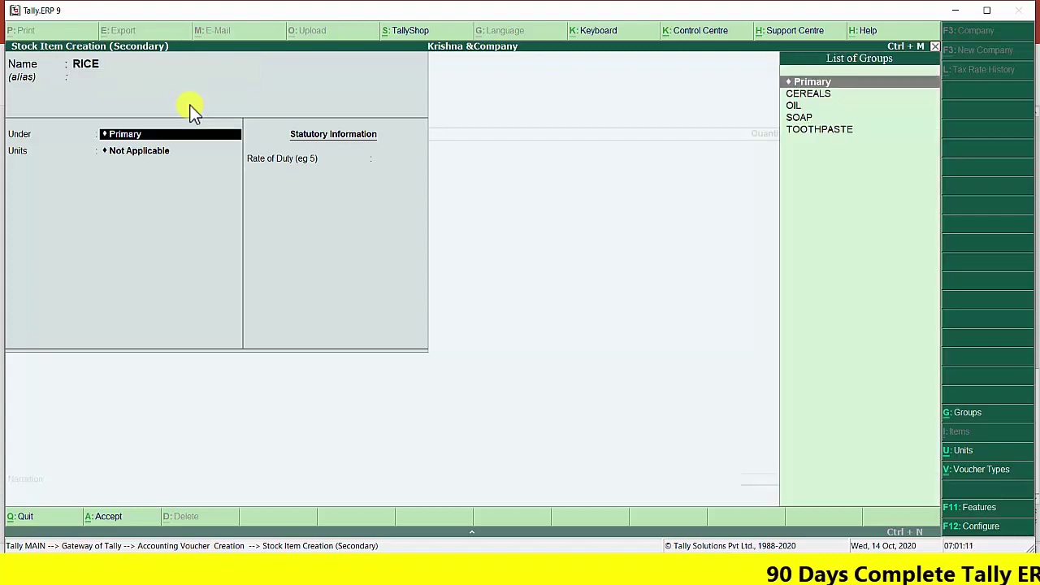
key(Down)
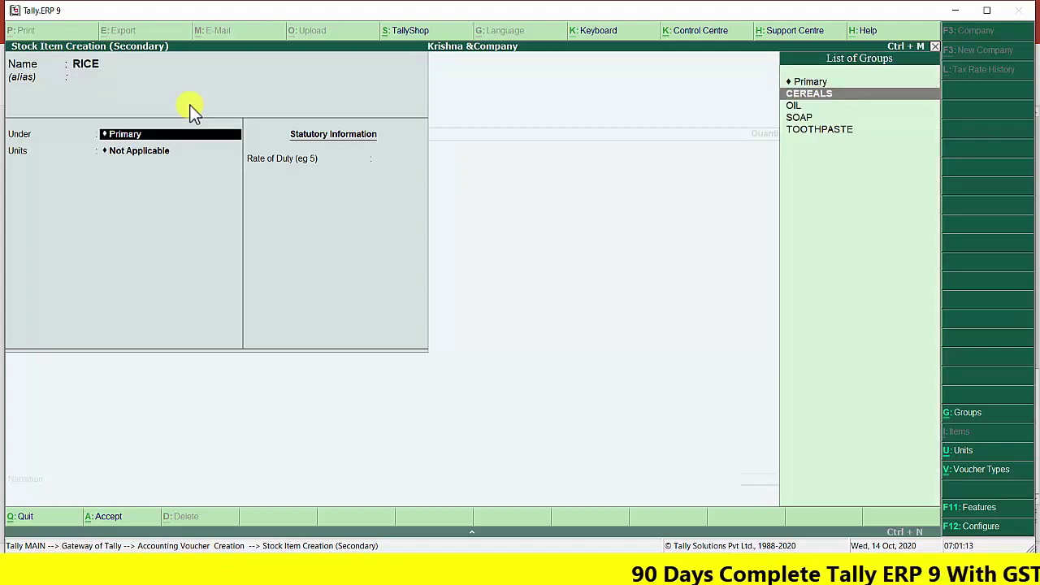
key(Return)
key(Down)
key(Return)
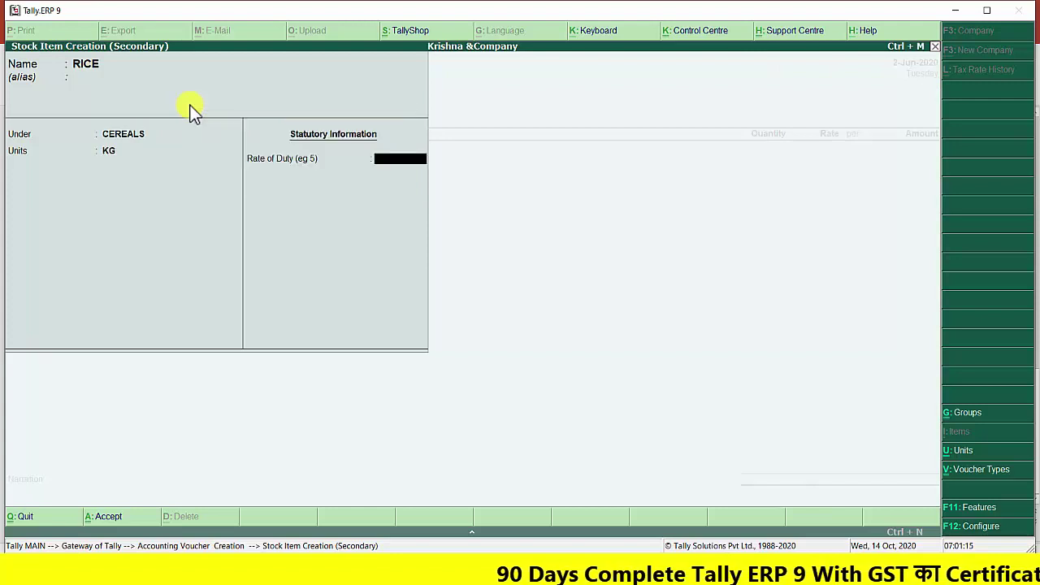
key(Return)
key(Return)
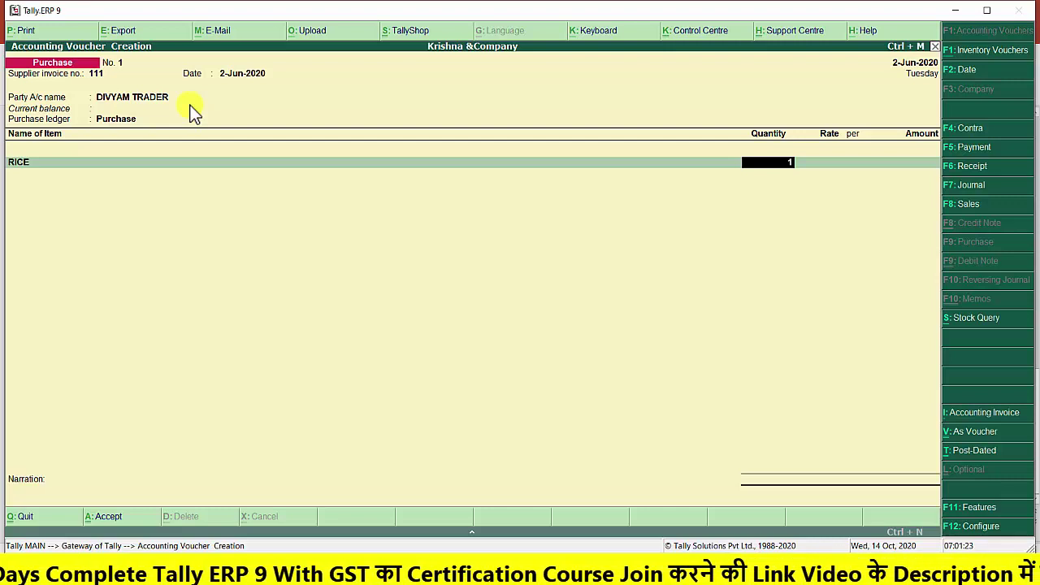
Enter a quantity of 100 KG at a rate of 50 per KG for RICE and accept the calculated amount.
text(100)
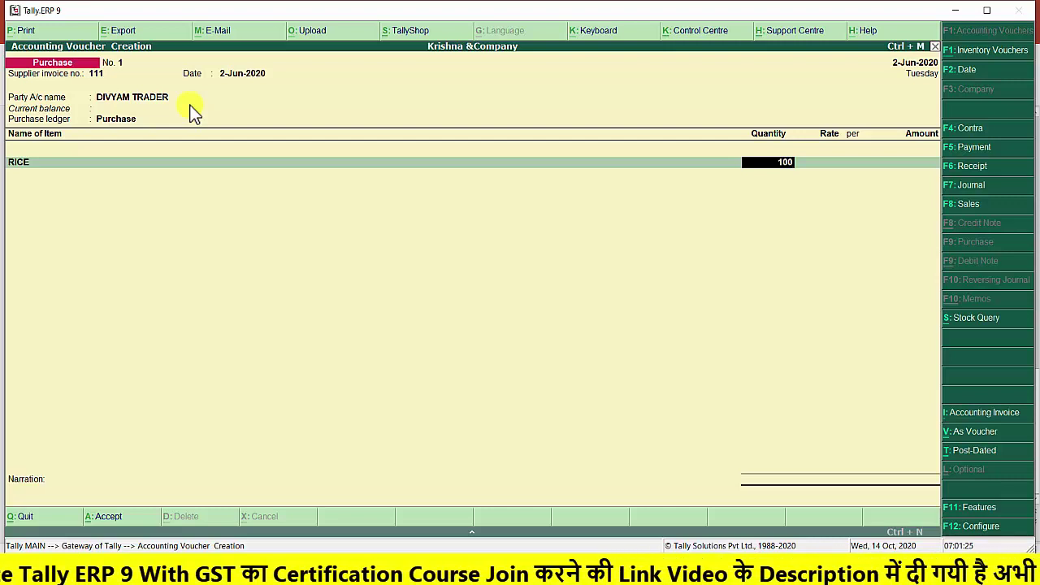
key(Return)
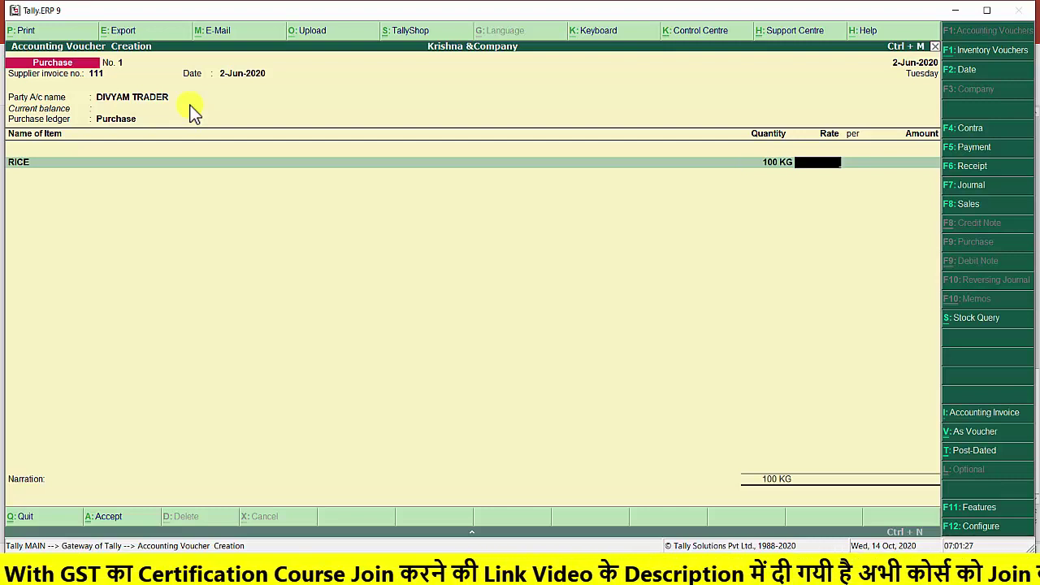
text(50)
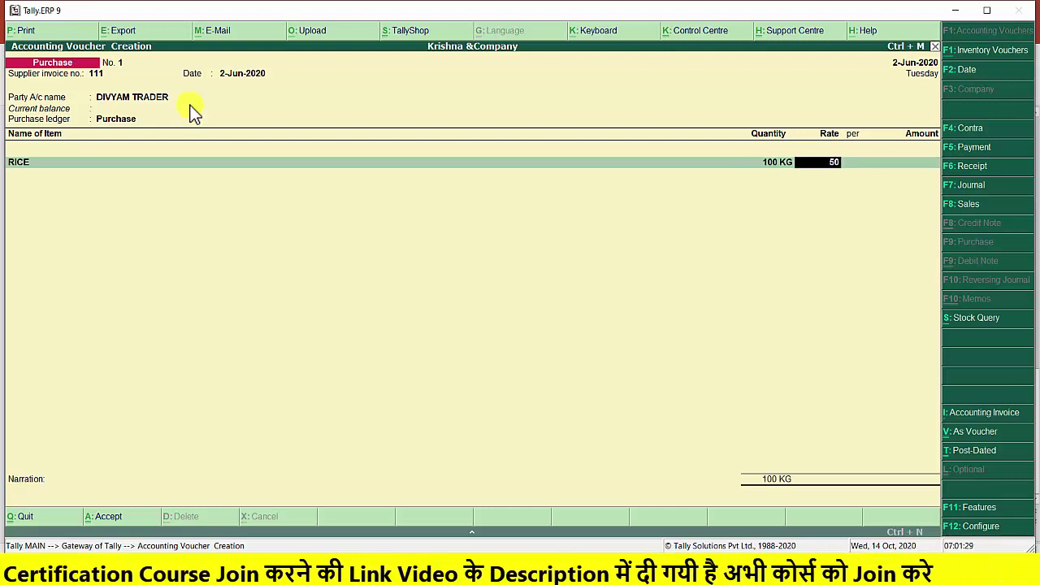
key(Return)
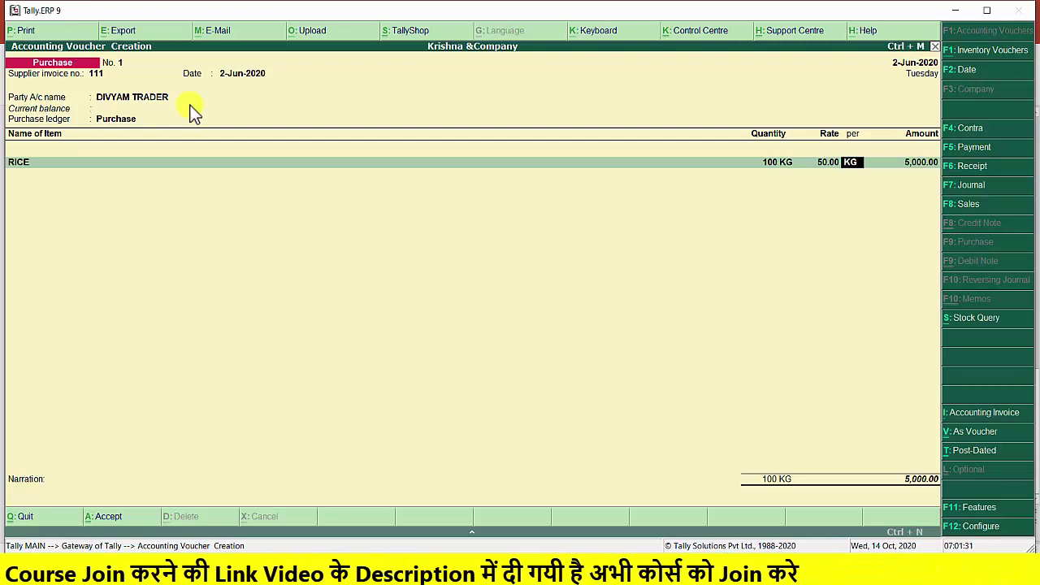
key(Return)
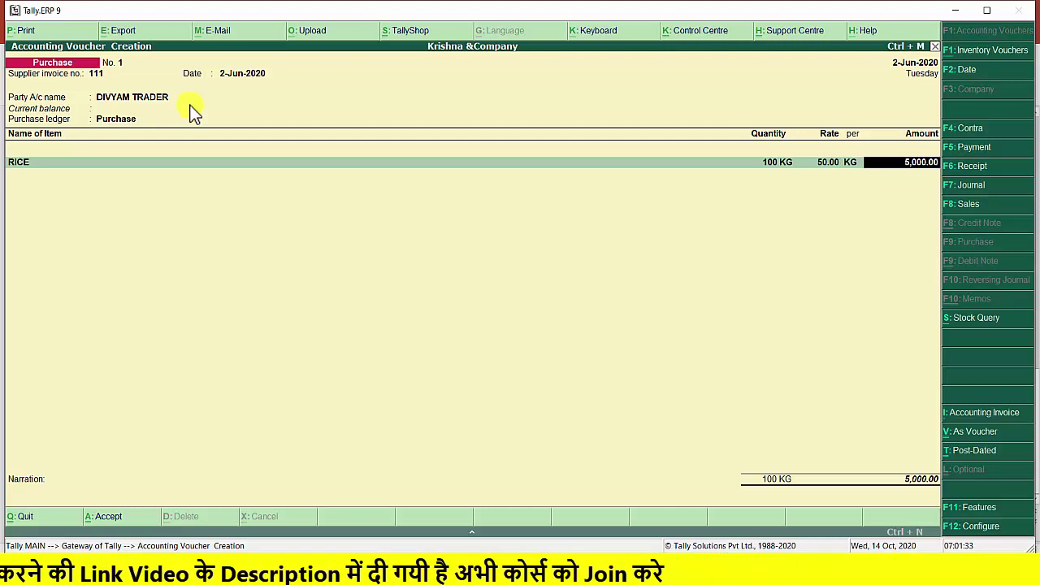
key(Return)
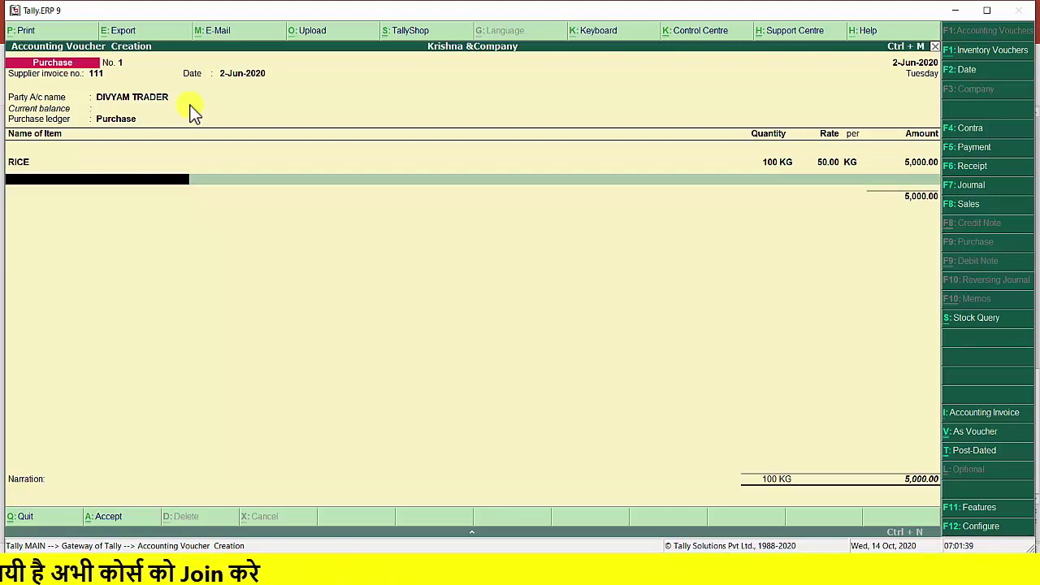
Add SOYABEAN OIL as the second item with a quantity of 100 LTR at a rate of 50 per LTR.
text(S)
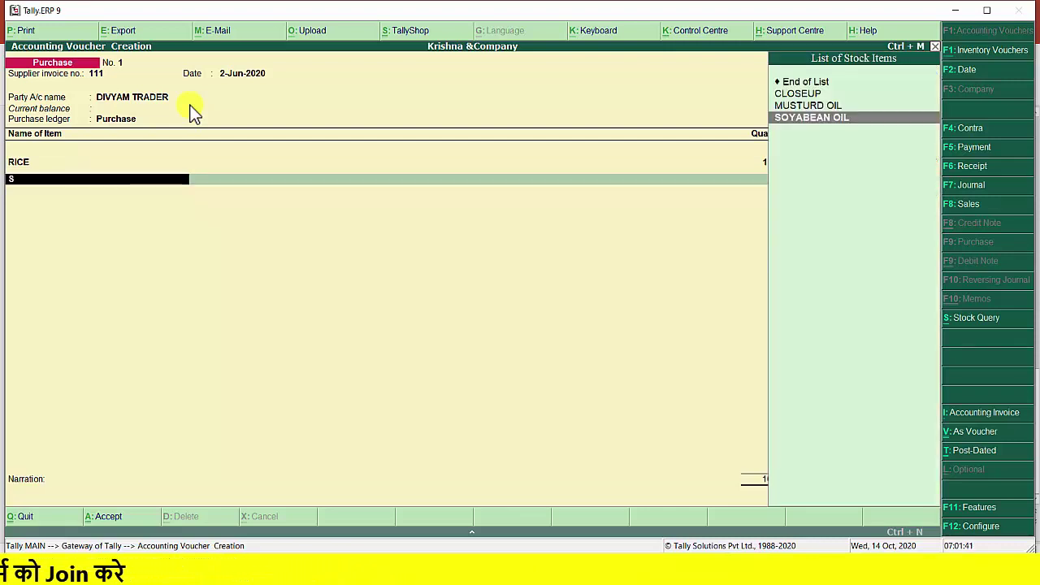
key(Return)
text(100)
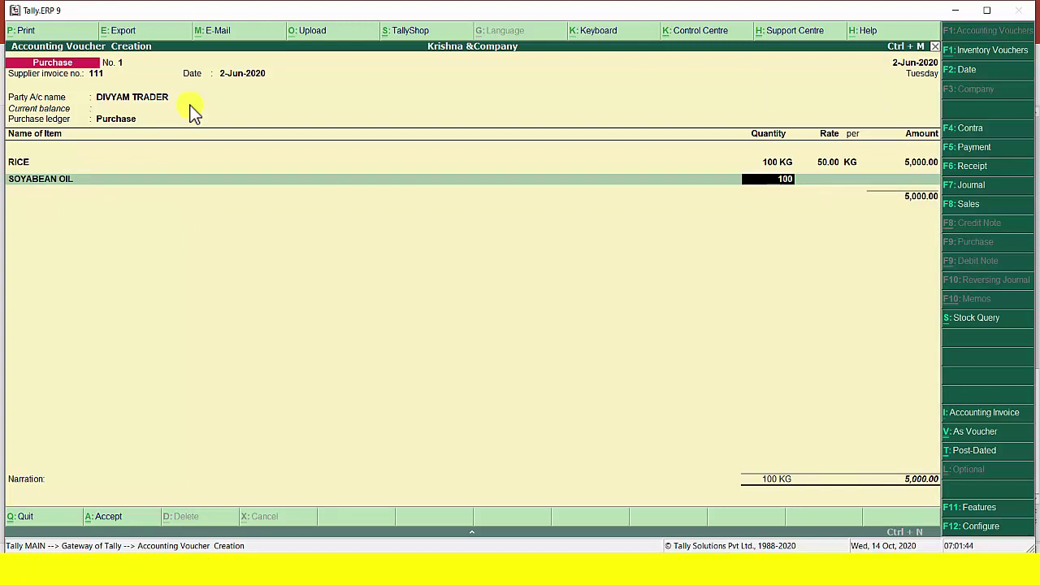
key(Return)
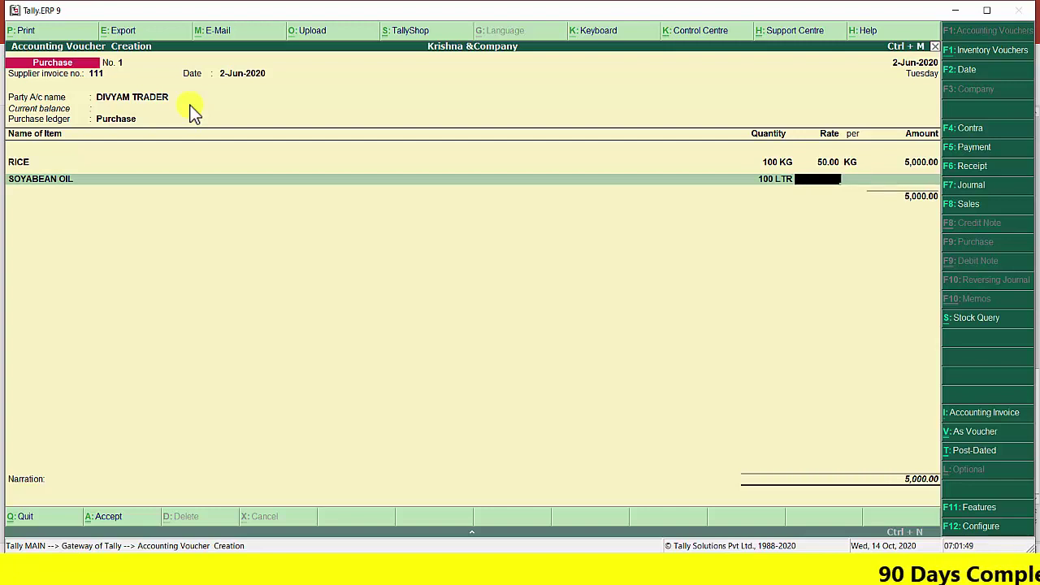
text(50)
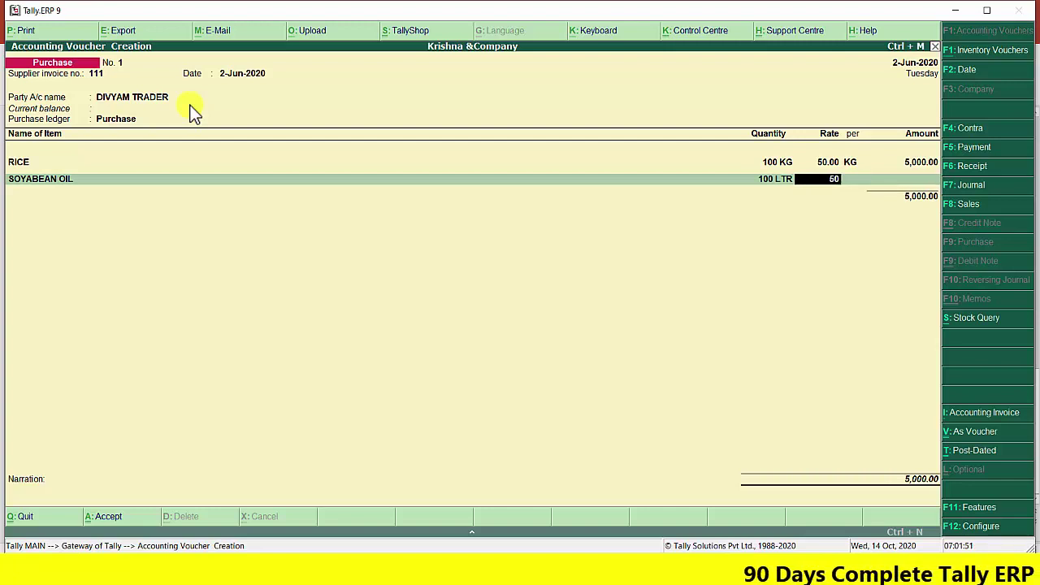
key(Return)
key(Return)
key(Return)
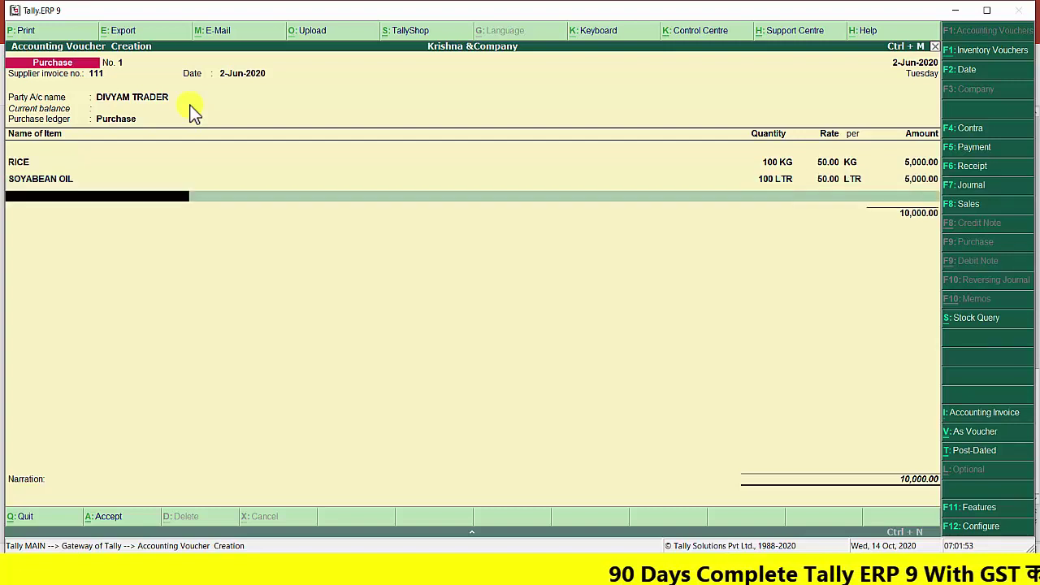
End the item list, enter the narration "PURCHASE GOODS FROM DIVYAM TRADER", and save the purchase voucher.
key(Return)
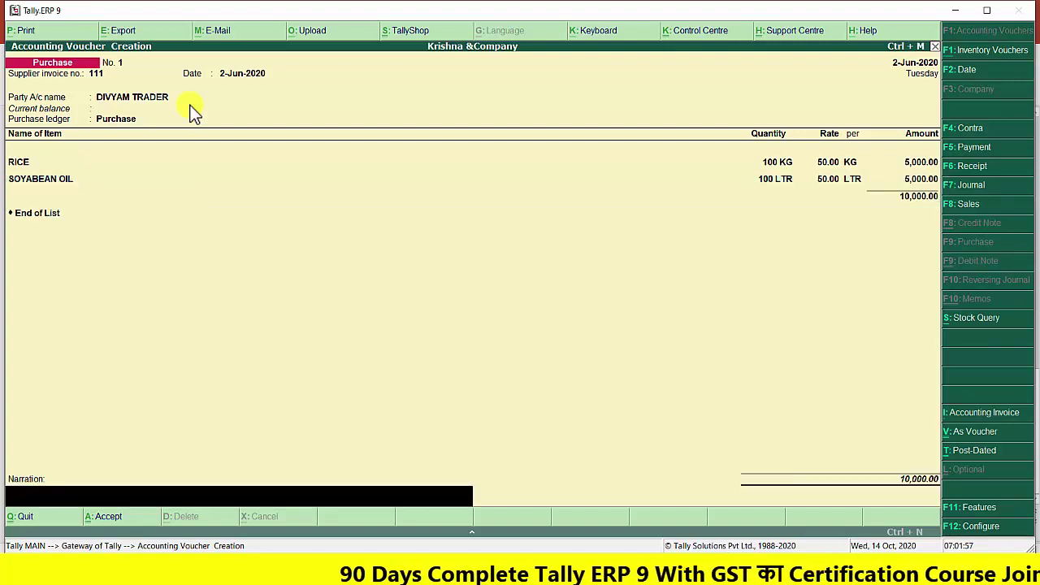
text(PU)
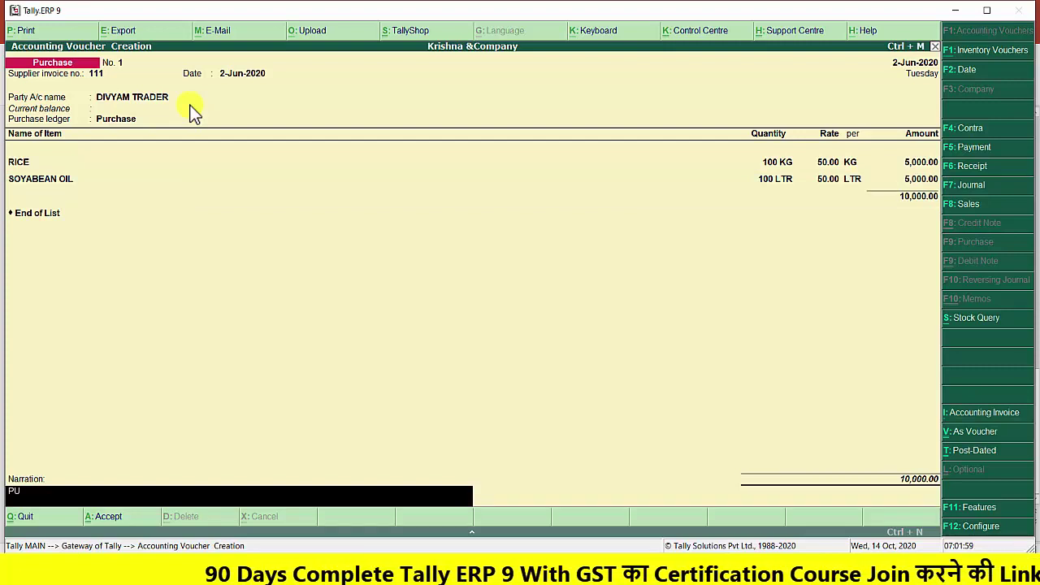
text(RCHASE)
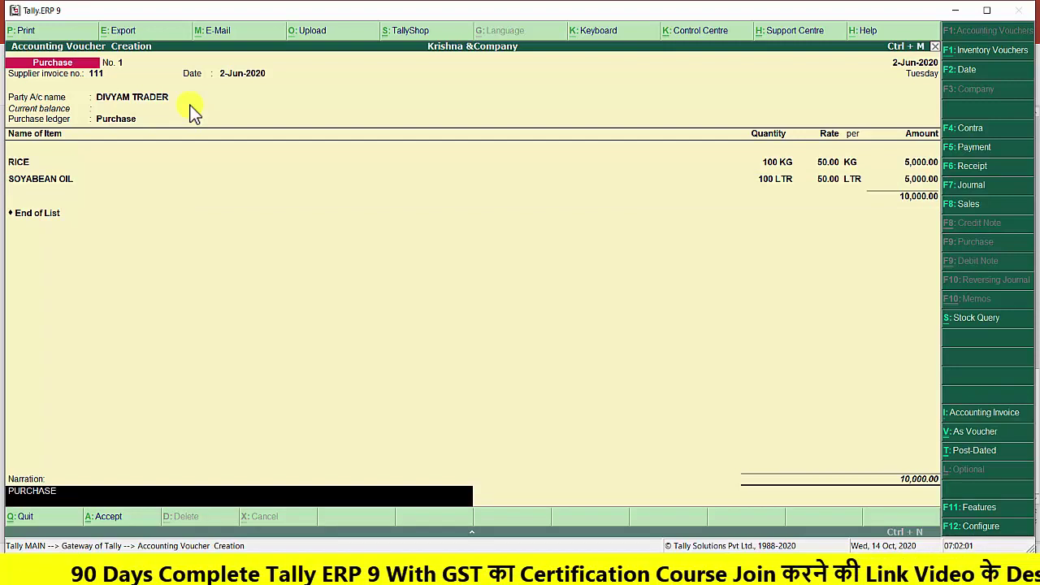
text( GOOD)
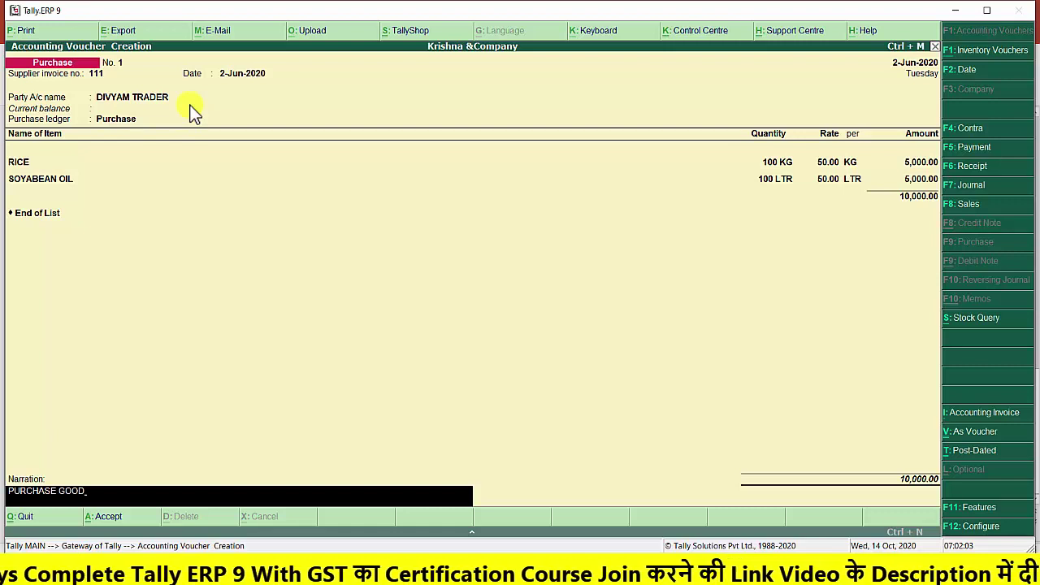
text(S FROM)
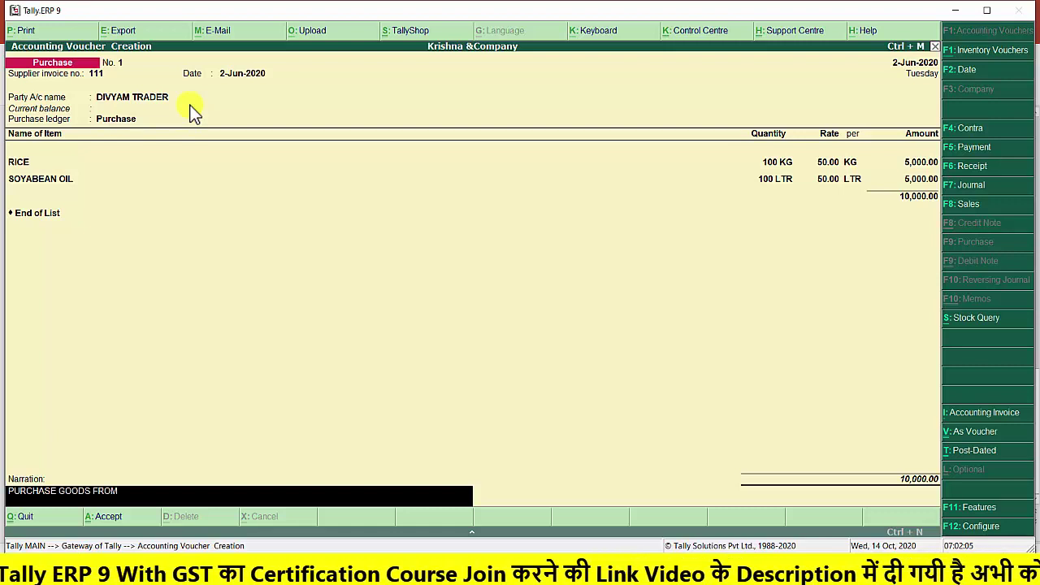
text( DIVY)
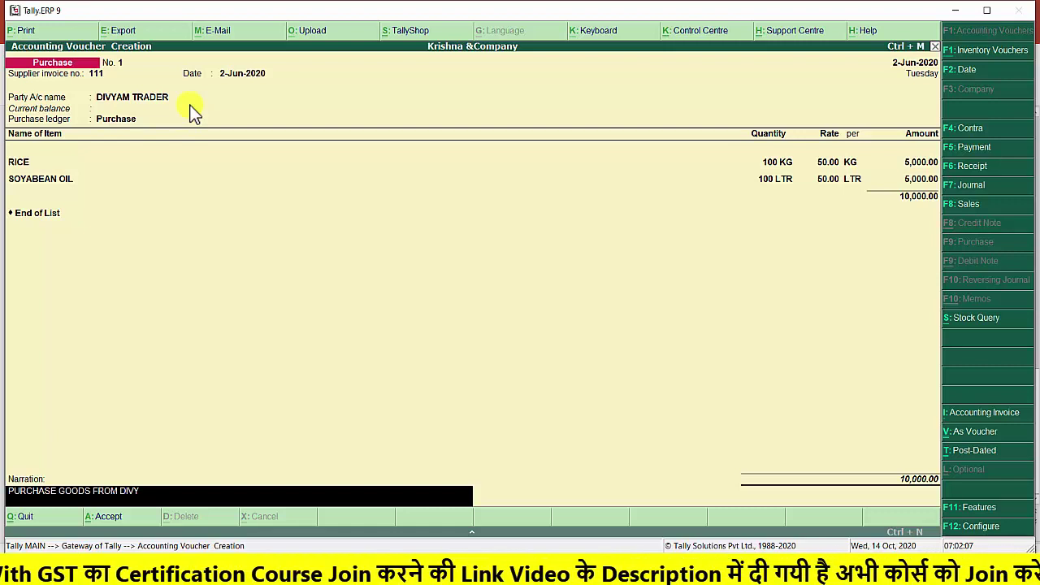
text(AM TR)
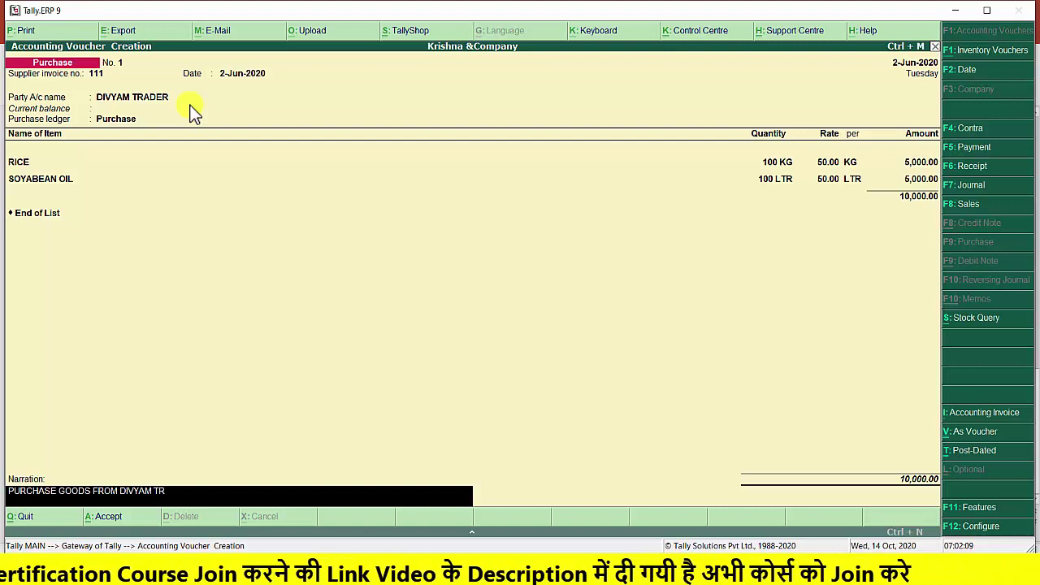
text(ADER)
key(Return)
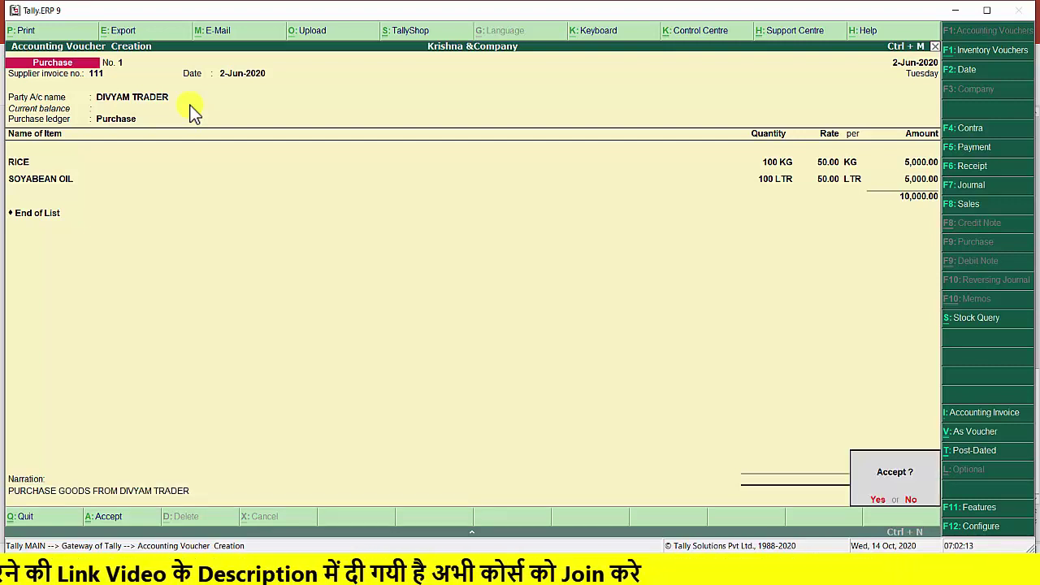
key(Return)
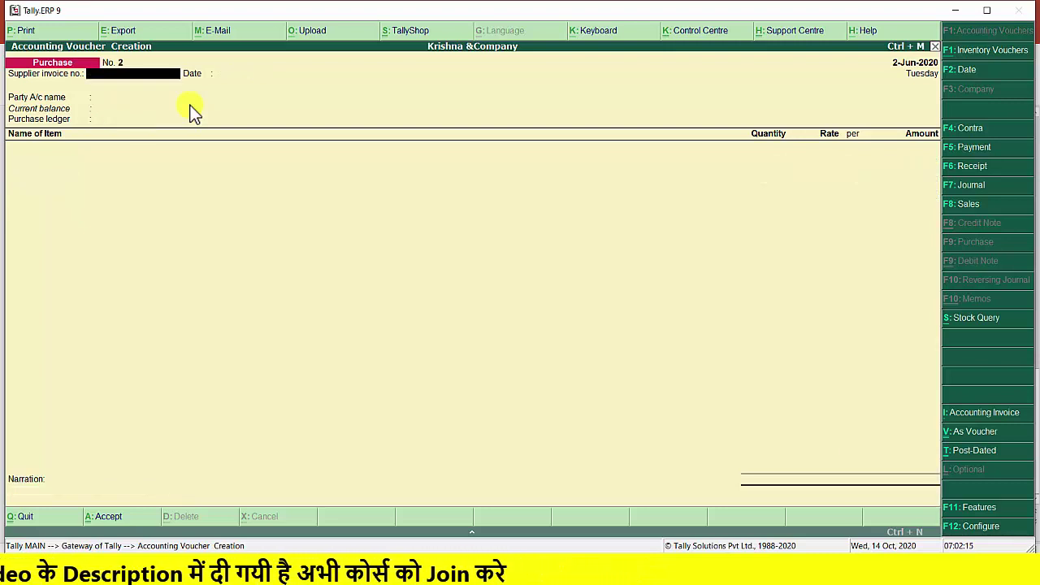